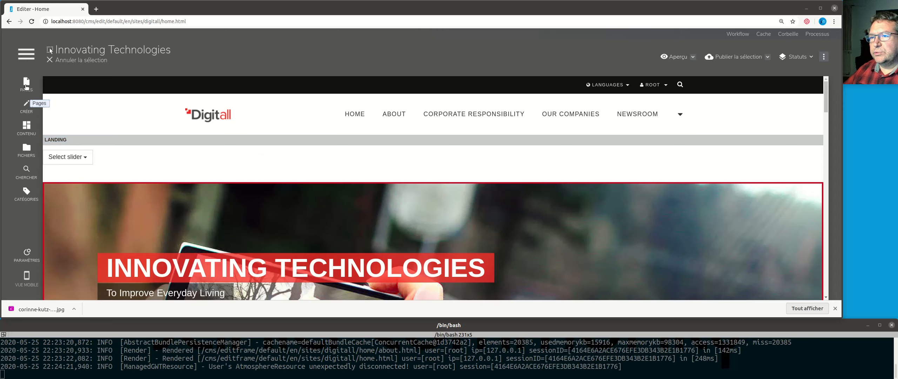
# Step: Pin the Pages tree open and bring up the simple text in the Home page's main area
pyautogui.click(153, 43)
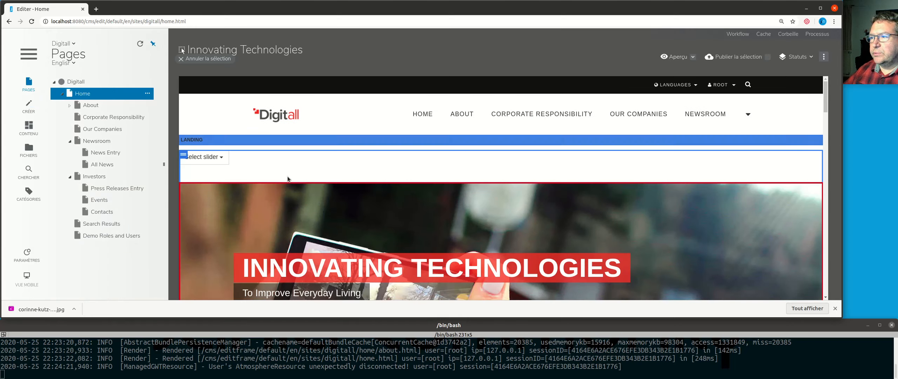
pyautogui.scroll(-6, 548, 190)
pyautogui.scroll(-8, 498, 191)
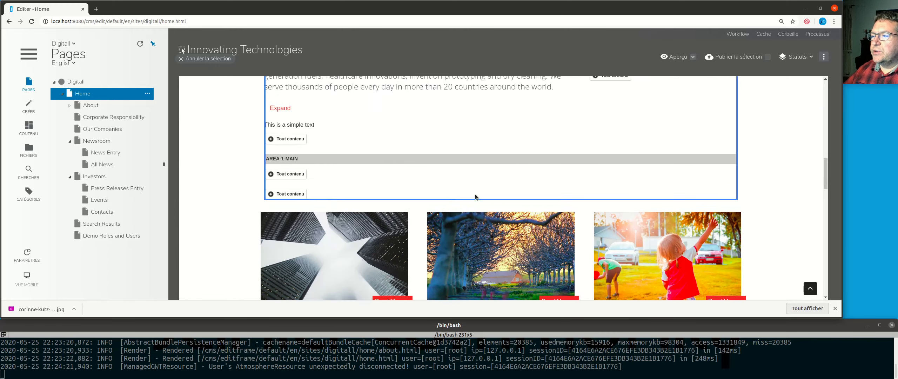
pyautogui.scroll(3, 414, 199)
pyautogui.scroll(1, 414, 199)
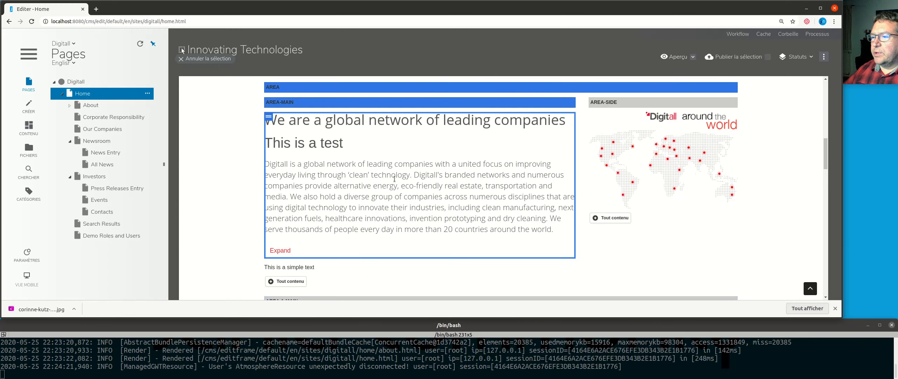
pyautogui.scroll(-3, 376, 183)
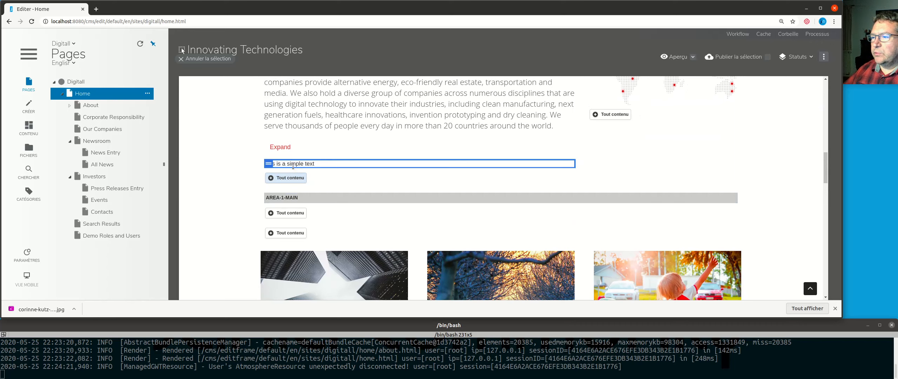
# Step: Review the Home page's publishing options, and switch the publication status display on and back off
pyautogui.click(147, 93)
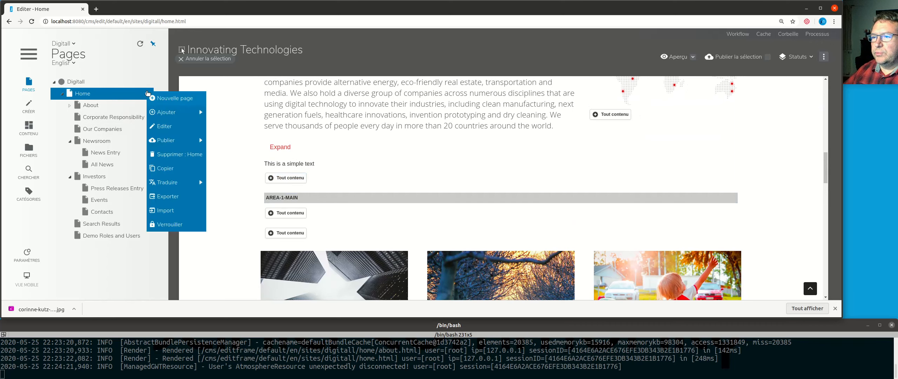
pyautogui.moveTo(182, 141)
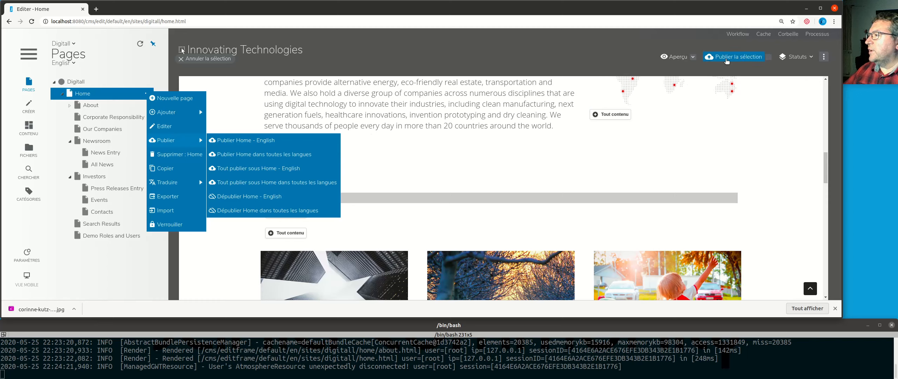
pyautogui.click(810, 58)
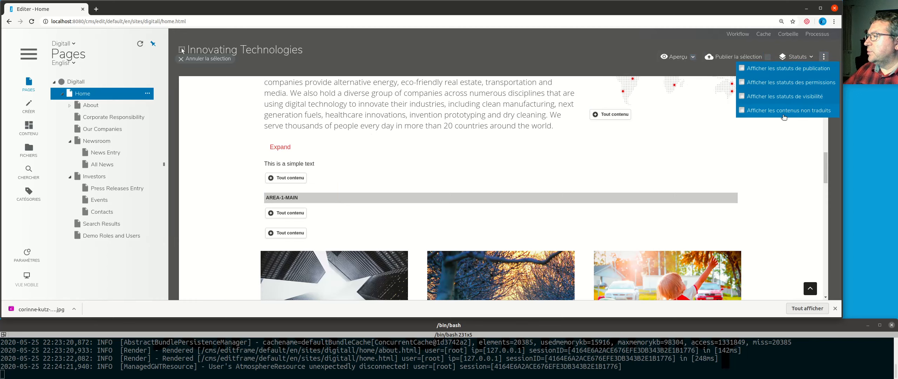
pyautogui.click(792, 69)
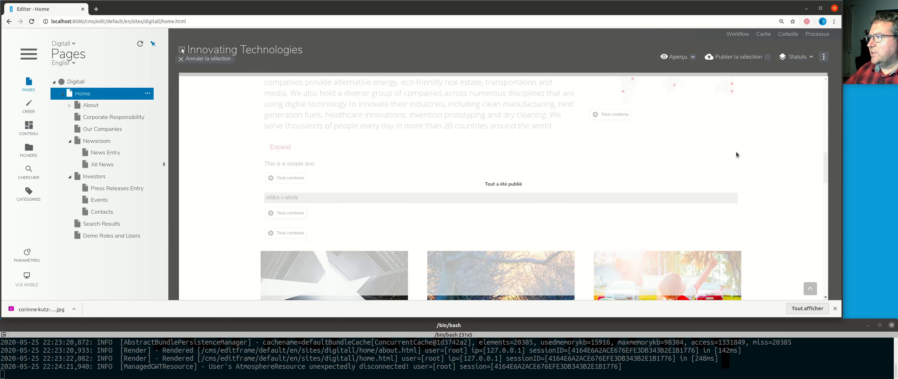
pyautogui.click(797, 57)
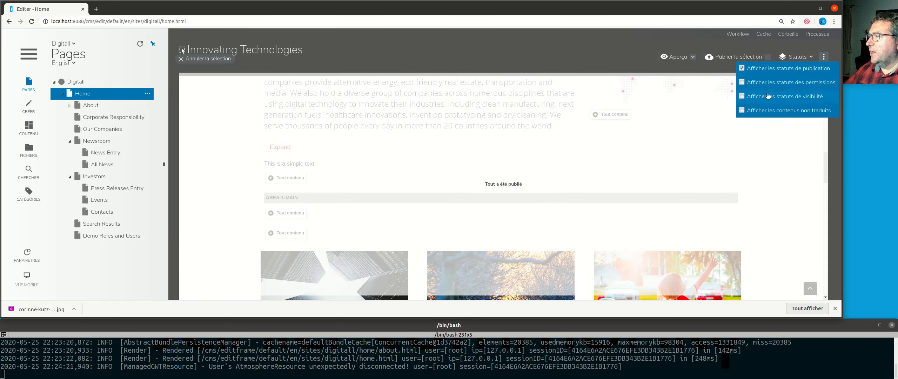
pyautogui.click(764, 70)
# Step: Examine the available options for the "This is a simple text" content in the main area
pyautogui.scroll(-3, 278, 235)
pyautogui.scroll(6, 273, 163)
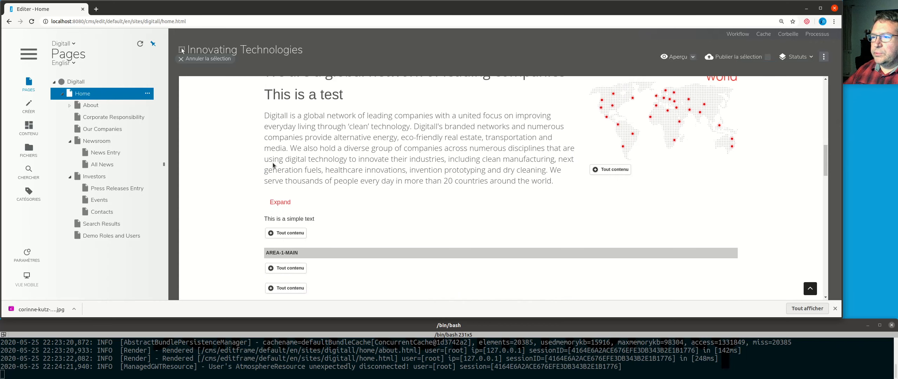
pyautogui.scroll(-3, 227, 244)
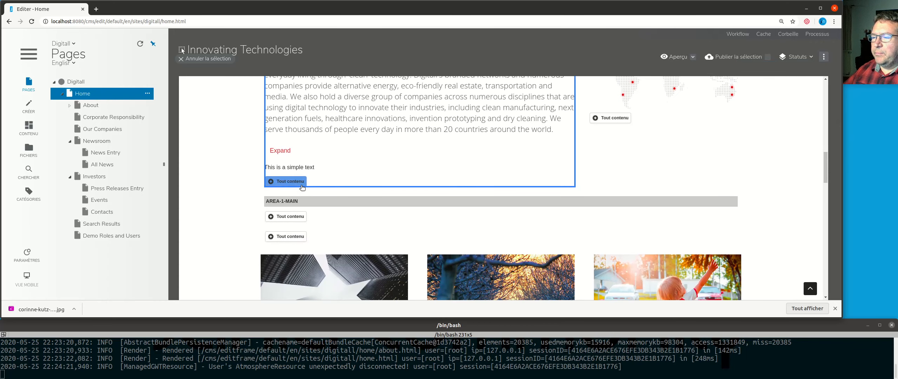
pyautogui.rightClick(292, 165)
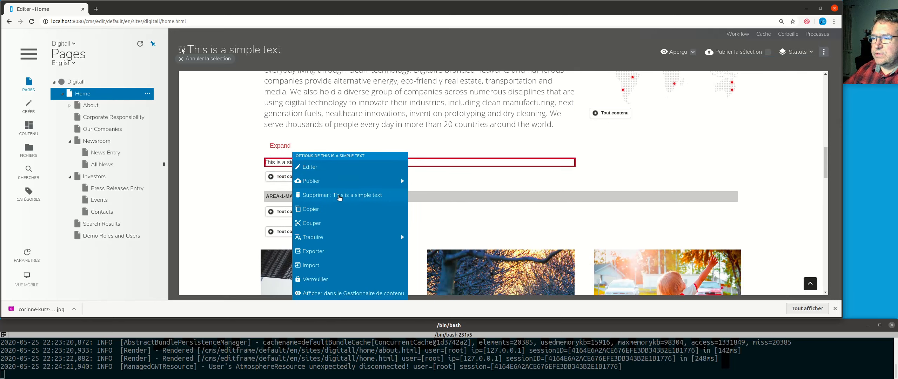
pyautogui.click(199, 181)
# Step: Add a Texte simple content to area-main and set its English text to "Text EN 2"
pyautogui.click(286, 180)
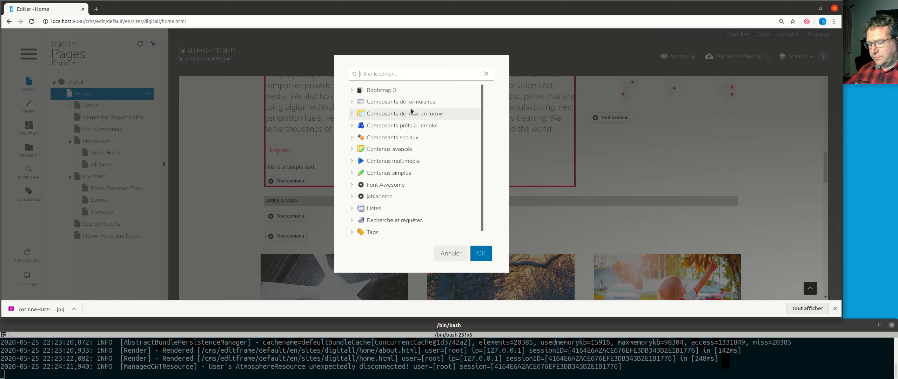
pyautogui.write('text')
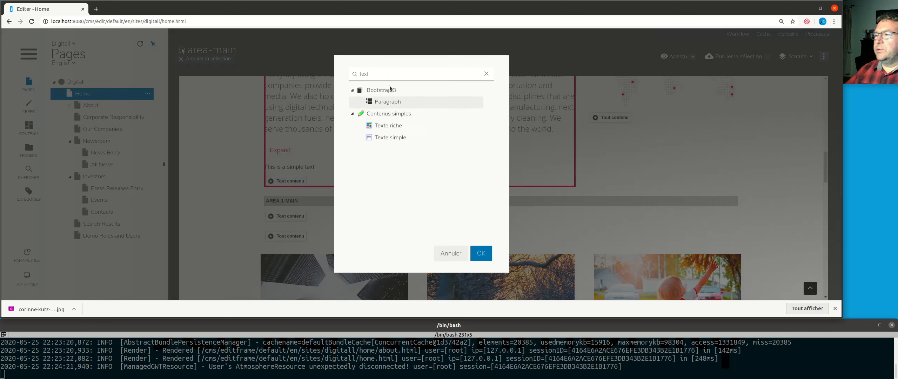
pyautogui.click(411, 137)
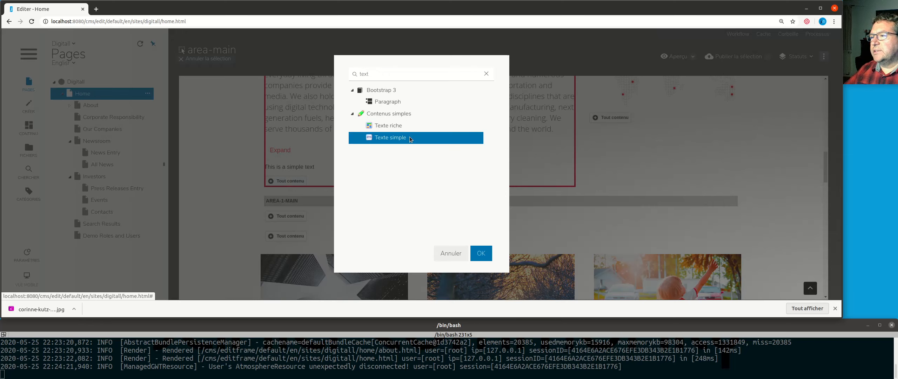
pyautogui.doubleClick(409, 137)
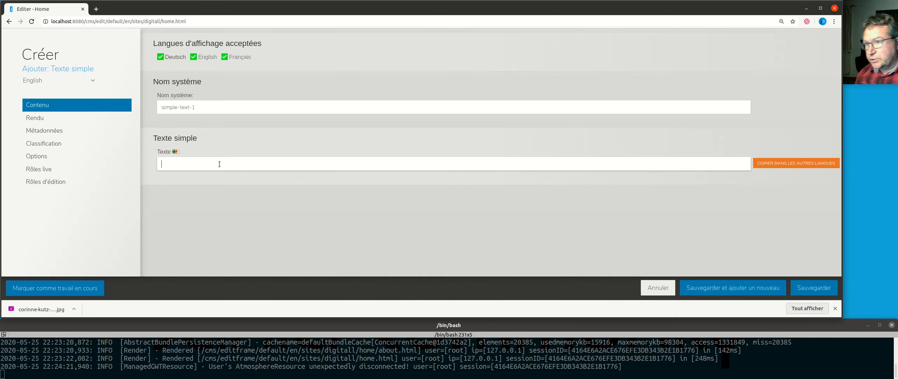
pyautogui.write('Text ')
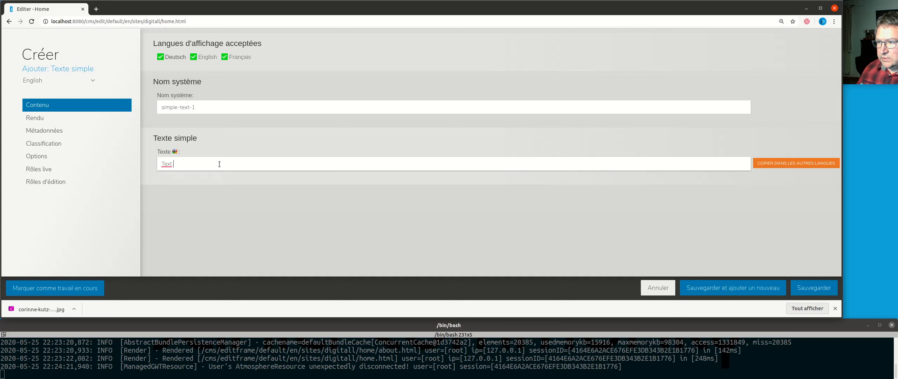
pyautogui.write('EN 2')
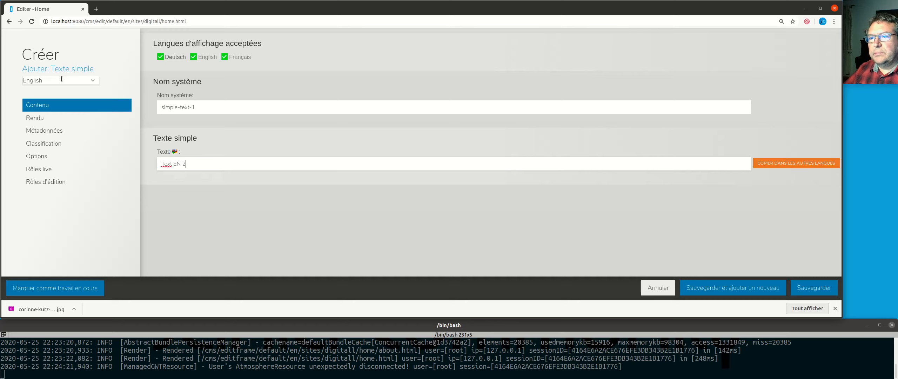
# Step: Set the French text of the new content to "Texte FR 2" and save it
pyautogui.click(91, 81)
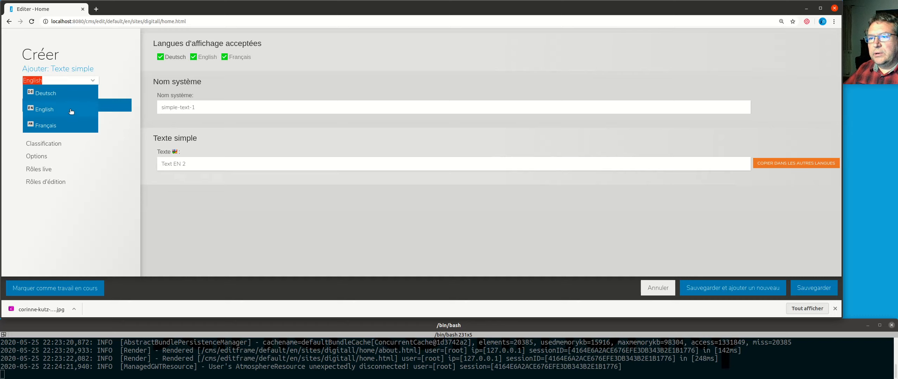
pyautogui.click(71, 126)
pyautogui.click(178, 165)
pyautogui.write('Texte FR')
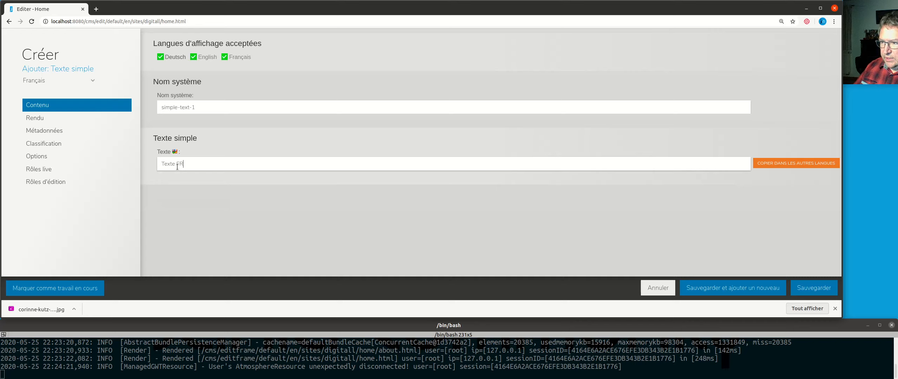
pyautogui.write(' 2')
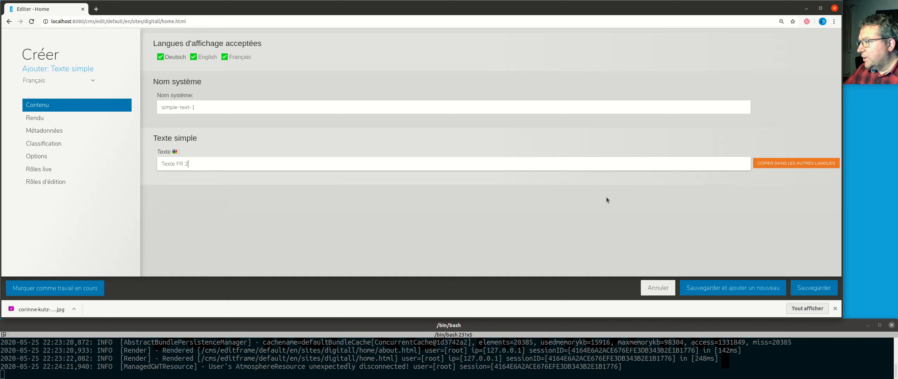
pyautogui.click(814, 288)
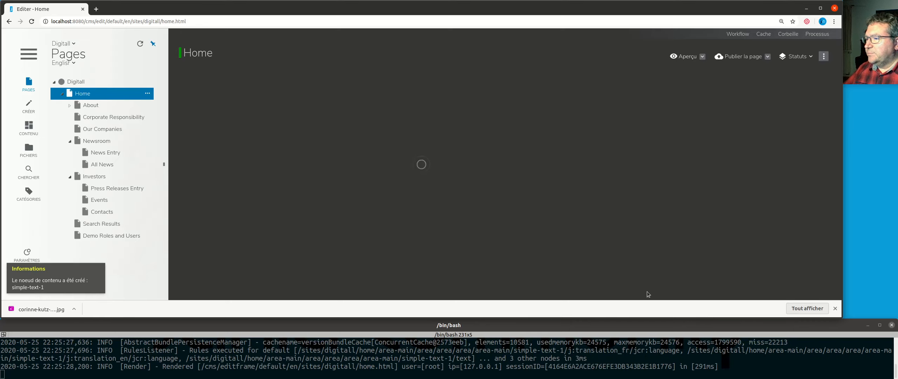
# Step: Select both "This is a simple text" and "Text EN 2" in the main area and mark them for deletion together
pyautogui.scroll(-6, 568, 190)
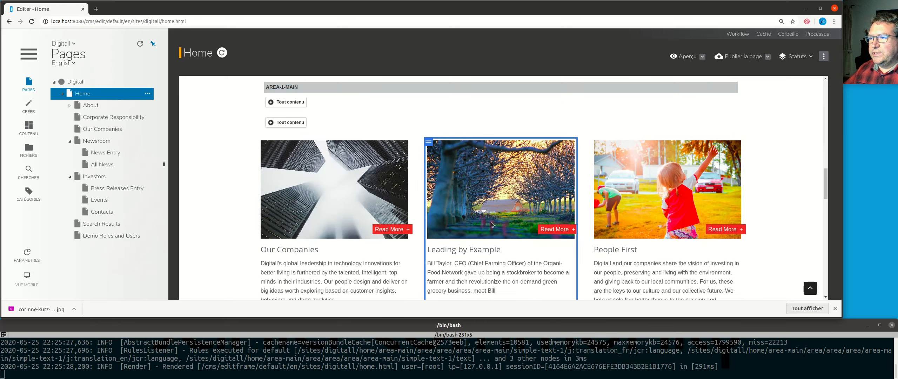
pyautogui.scroll(9, 565, 190)
pyautogui.click(281, 213)
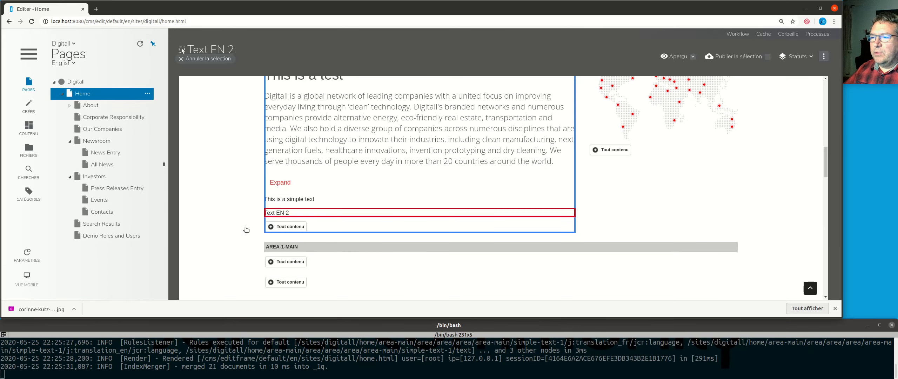
pyautogui.click(278, 200)
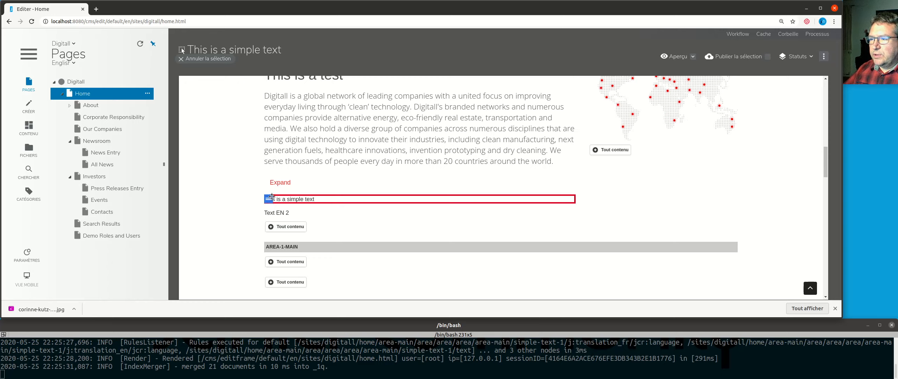
pyautogui.click(300, 214)
pyautogui.keyDown('ctrl'); pyautogui.click(322, 197); pyautogui.keyUp('ctrl')
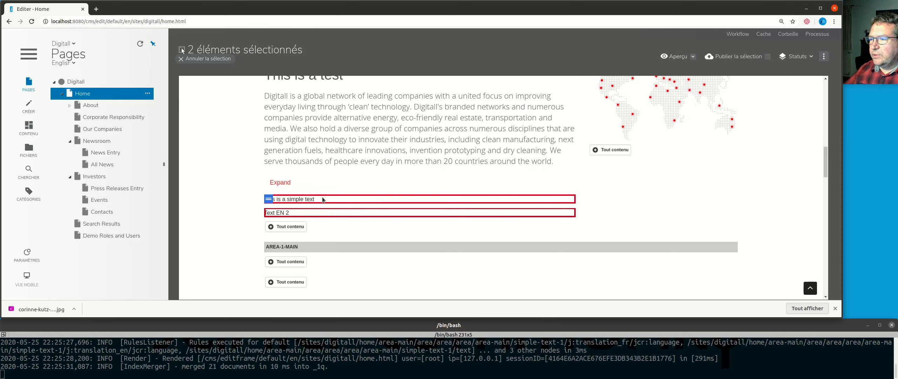
pyautogui.rightClick(323, 197)
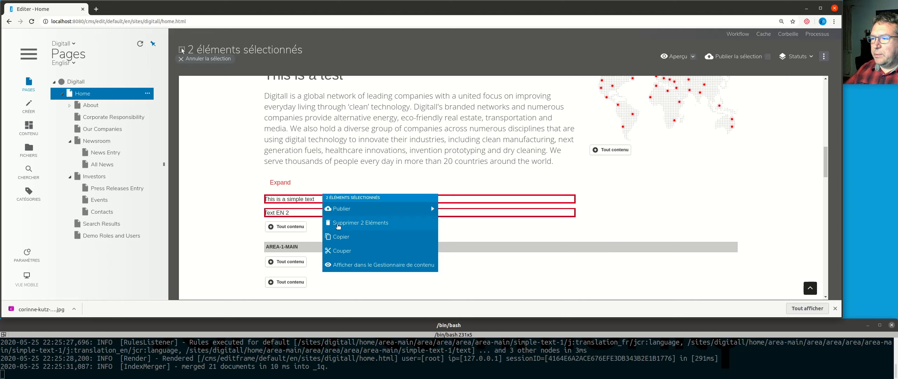
pyautogui.click(375, 227)
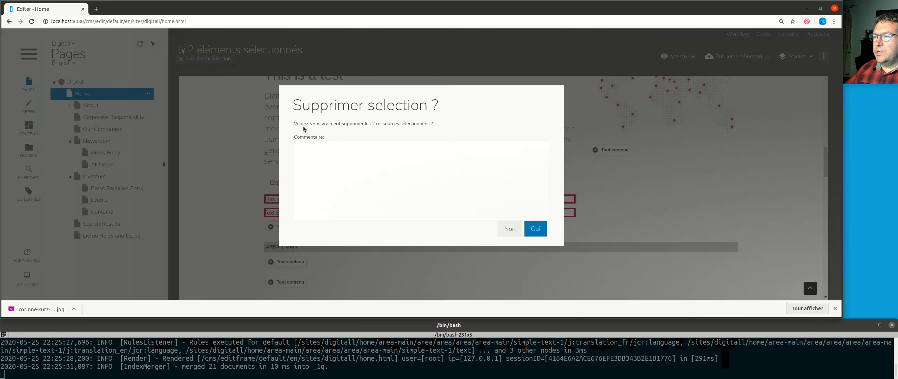
pyautogui.click(533, 232)
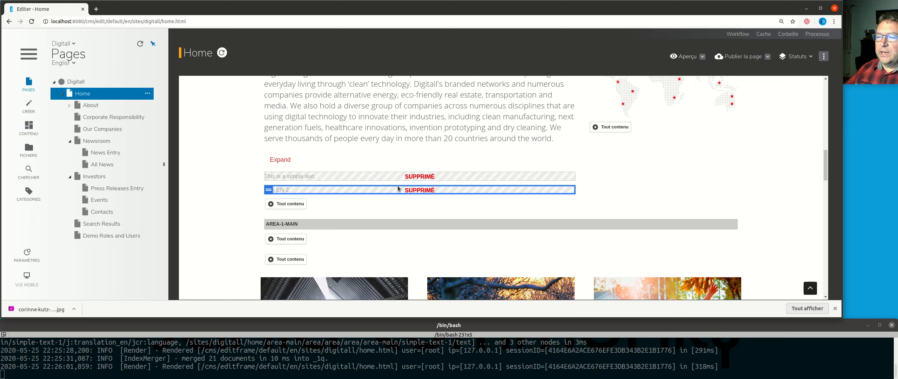
# Step: Open the live version of the Home page, check its main area for the simple text, and return to the editor
pyautogui.click(319, 176)
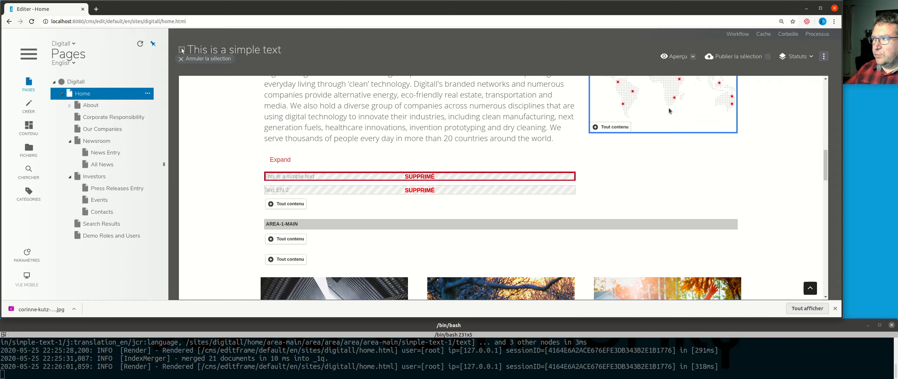
pyautogui.click(696, 57)
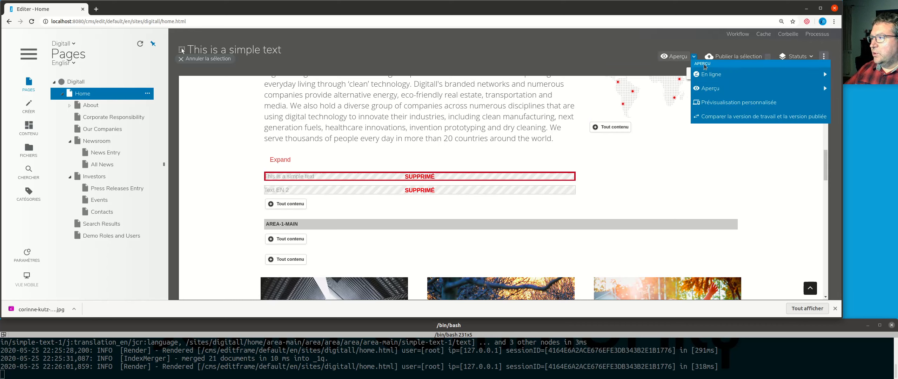
pyautogui.click(647, 83)
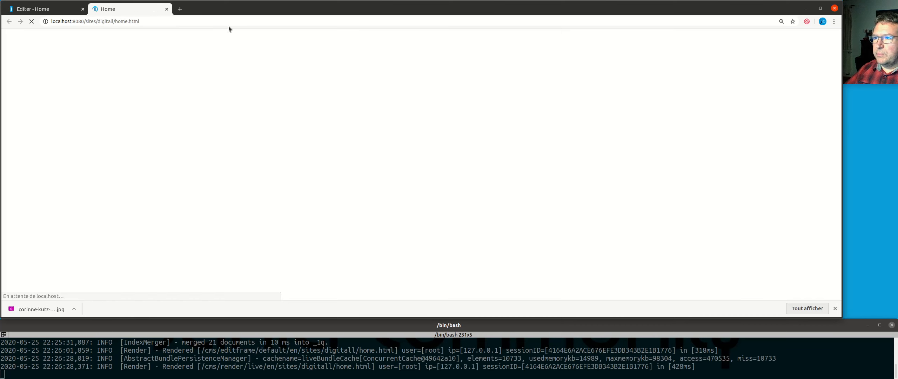
pyautogui.scroll(-5, 338, 175)
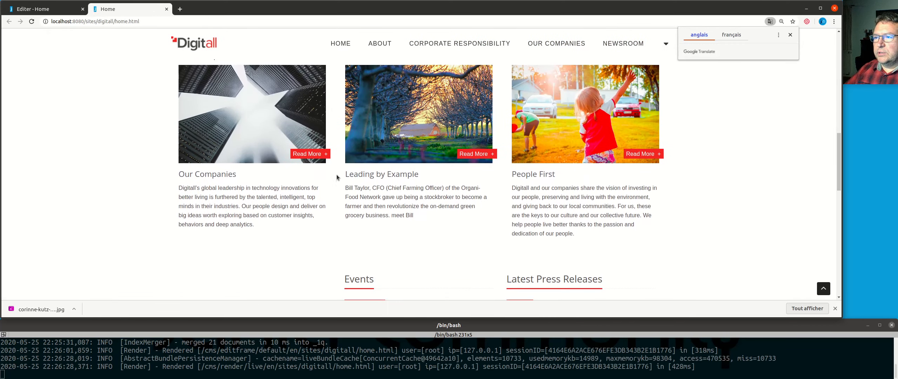
pyautogui.scroll(5, 337, 174)
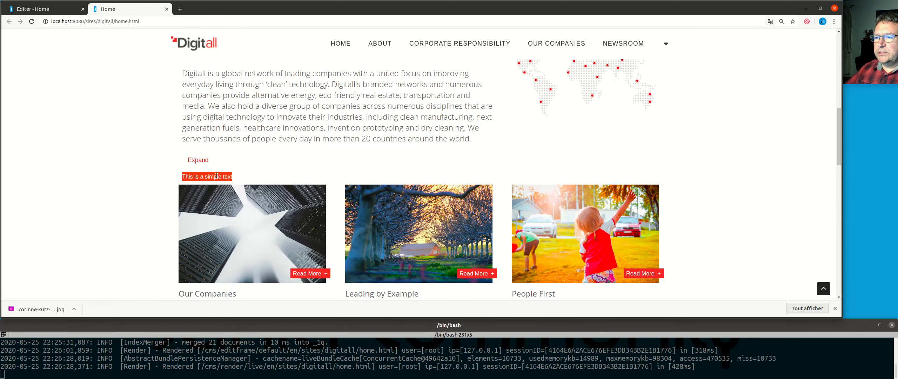
pyautogui.click(54, 7)
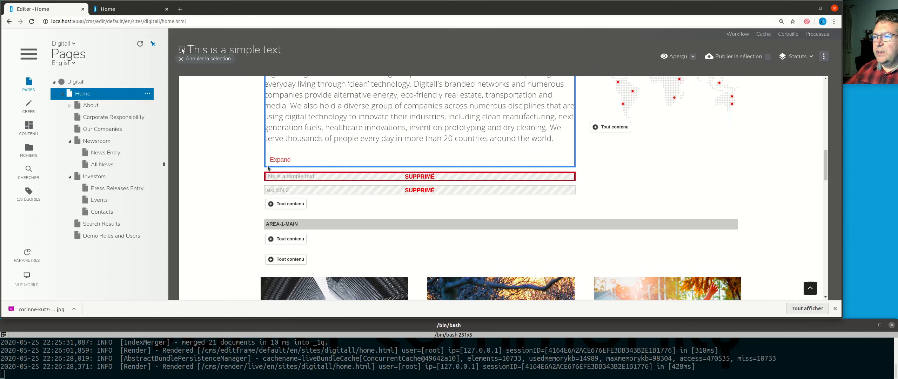
# Step: Examine the actions offered for the content "This is a simple text" marked for deletion in the main area
pyautogui.rightClick(434, 178)
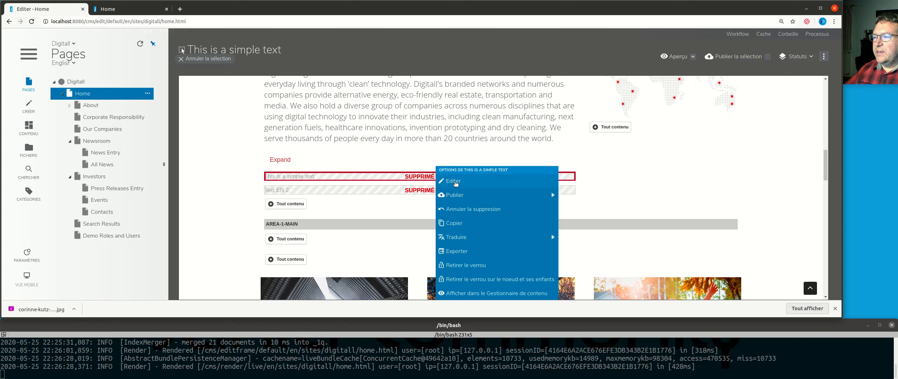
pyautogui.moveTo(550, 199)
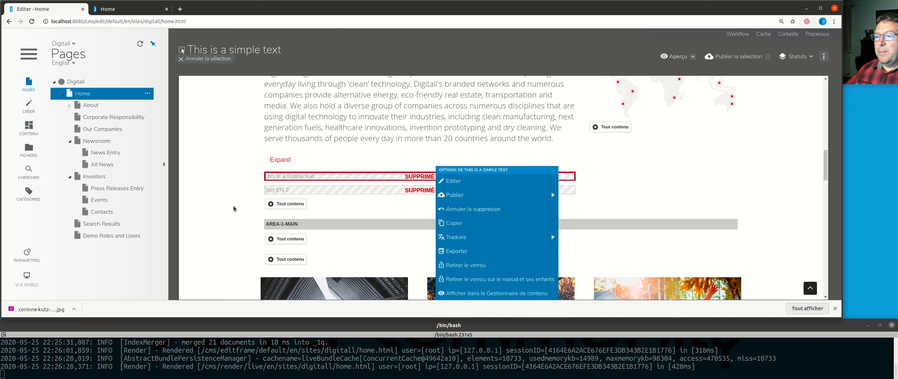
pyautogui.click(225, 199)
# Step: Permanently delete "Text EN 2" from the main area and confirm the removal
pyautogui.click(313, 192)
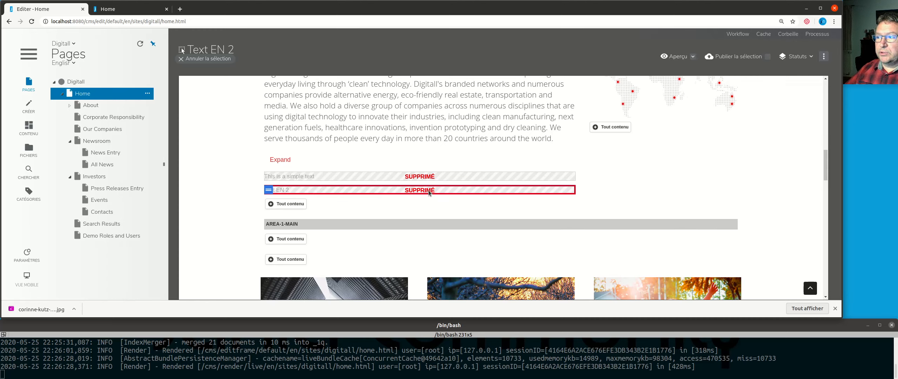
pyautogui.rightClick(461, 189)
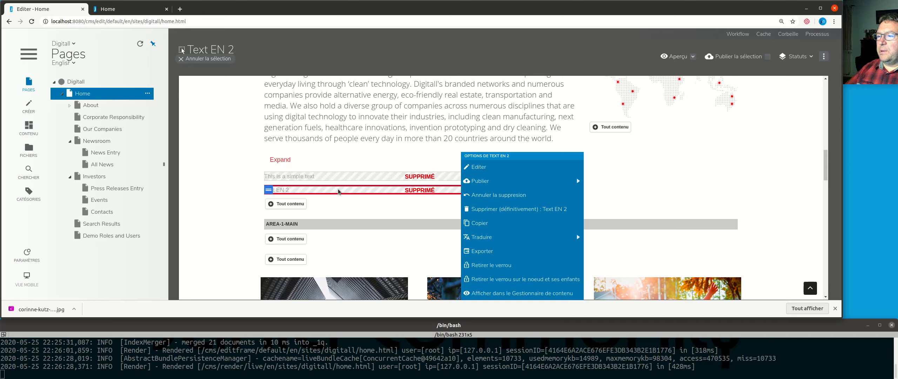
pyautogui.click(531, 212)
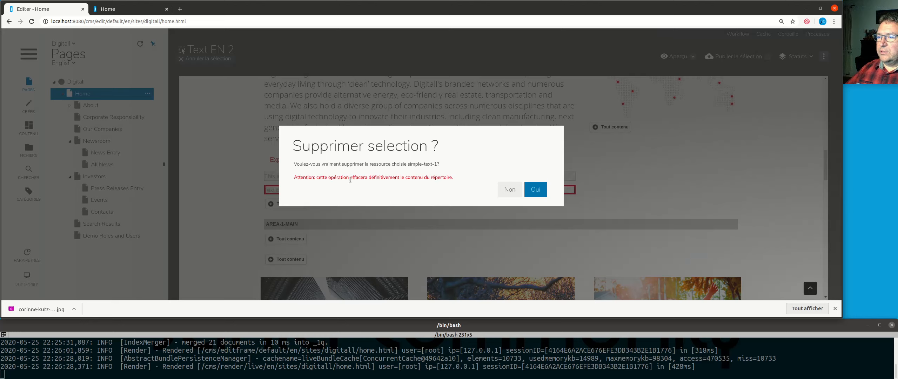
pyautogui.click(538, 193)
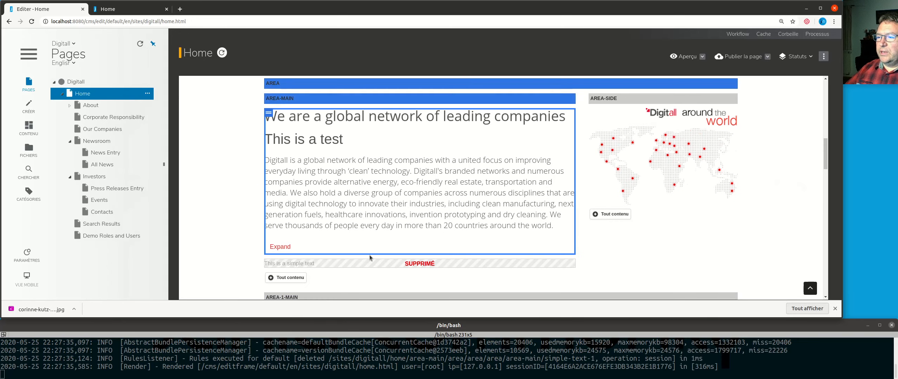
# Step: Publish the deletion of "This is a simple text" in all languages
pyautogui.scroll(-3, 370, 258)
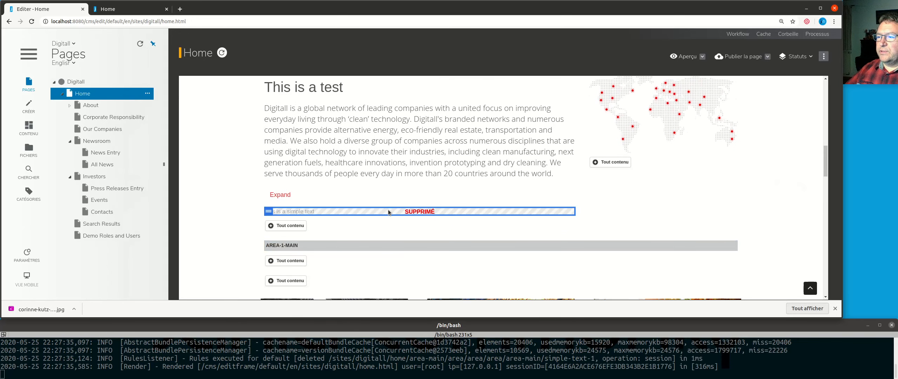
pyautogui.rightClick(388, 211)
pyautogui.moveTo(499, 200)
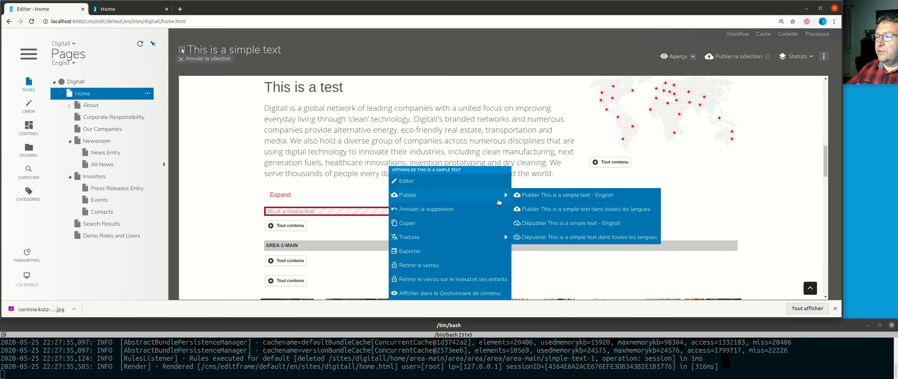
pyautogui.click(575, 211)
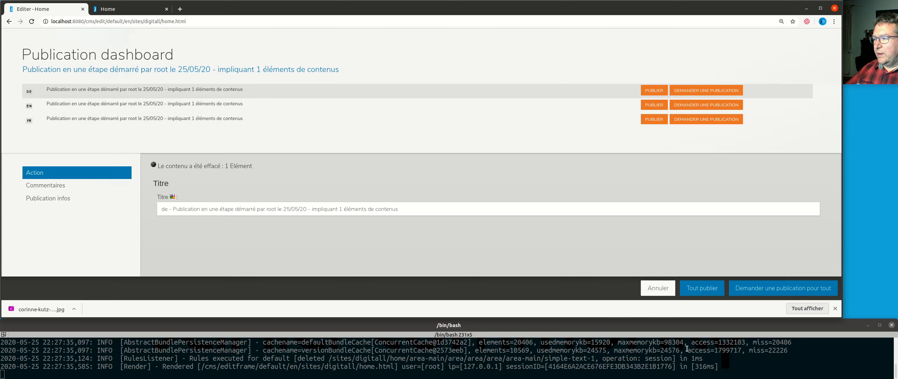
pyautogui.click(700, 289)
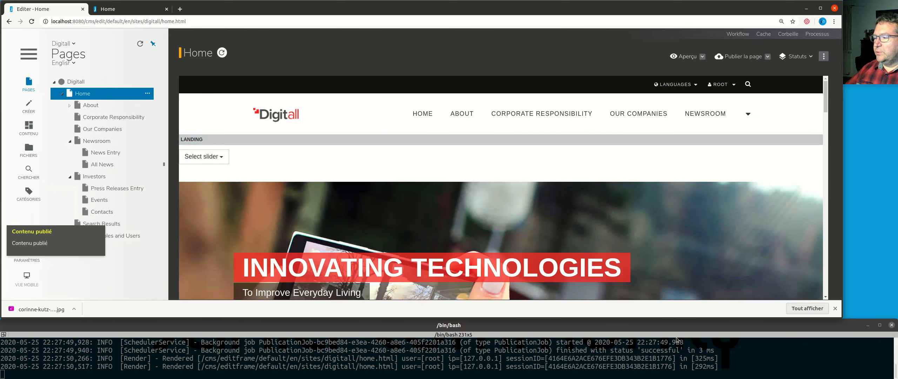
# Step: Reload the live Home page, check its main area for the simple text, and return to the editor
pyautogui.click(113, 10)
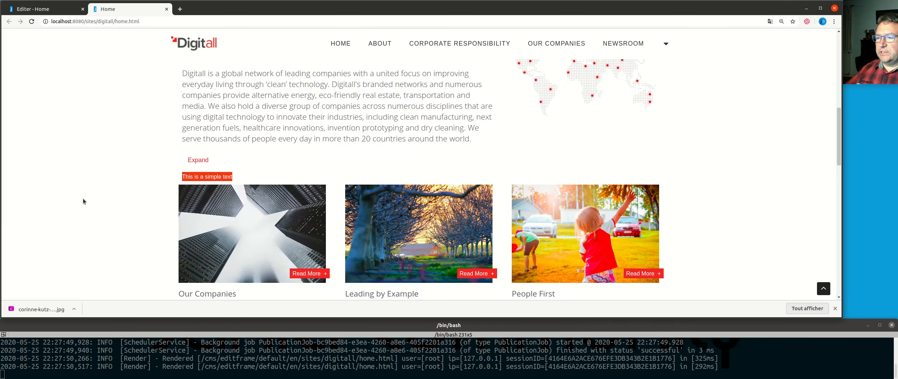
pyautogui.press('F5')
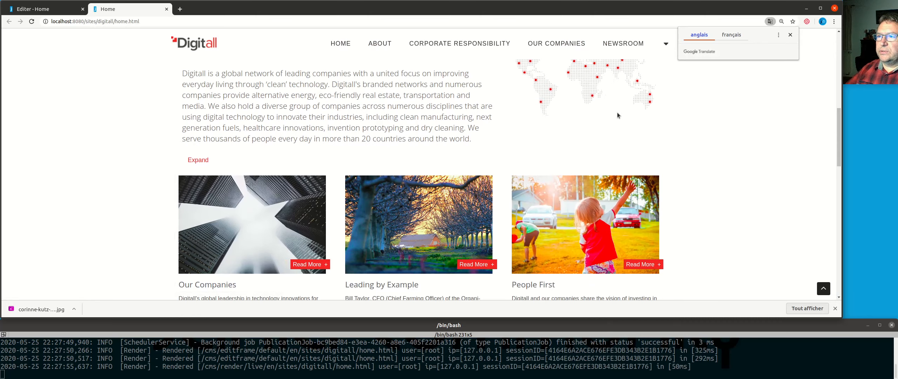
pyautogui.click(47, 11)
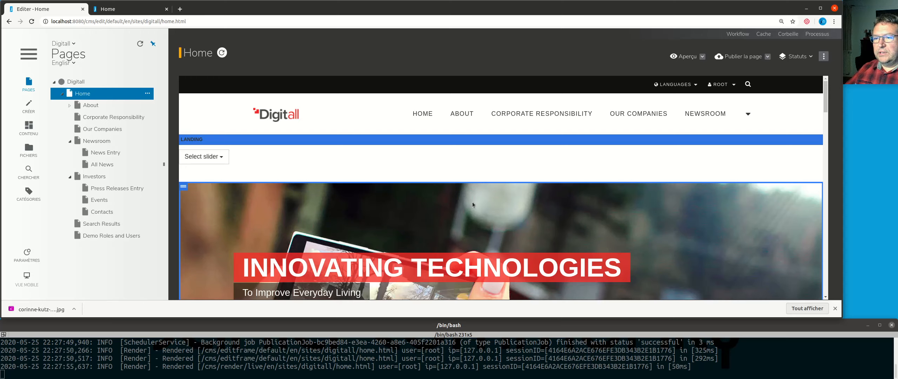
# Step: Add a Référence d'image from Contenus multimédia to area-main below the Expand link and title it "Image"
pyautogui.scroll(-6, 651, 205)
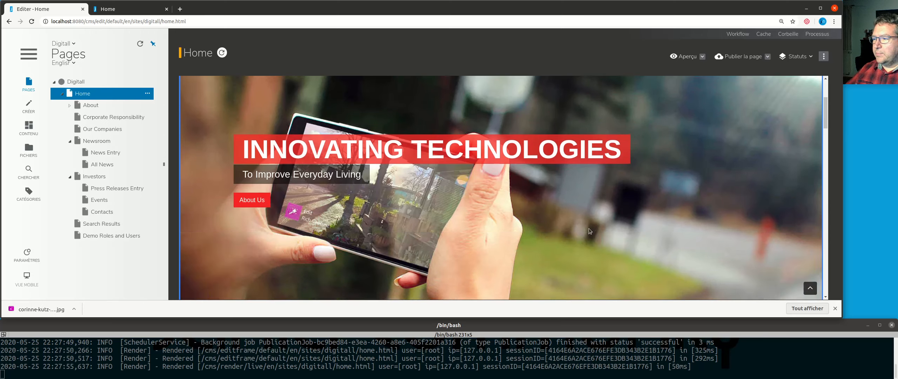
pyautogui.scroll(5, 541, 237)
pyautogui.scroll(1, 537, 241)
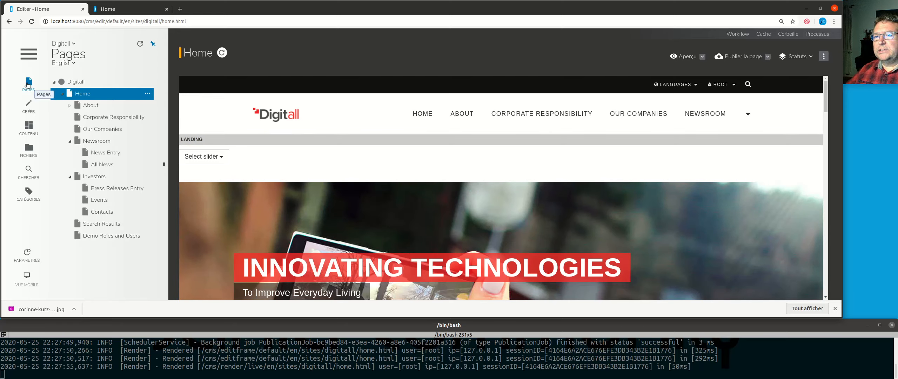
pyautogui.click(29, 108)
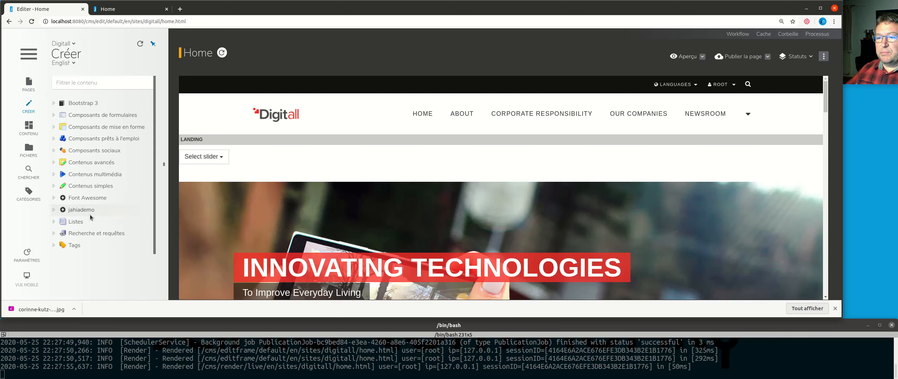
pyautogui.scroll(-10, 516, 242)
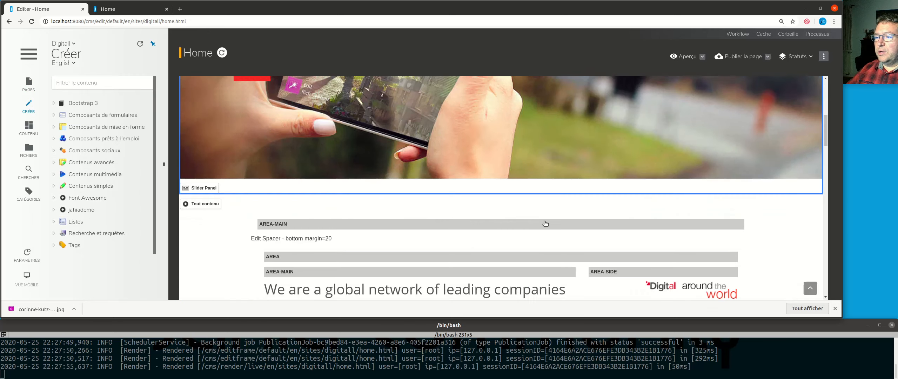
pyautogui.scroll(2, 415, 106)
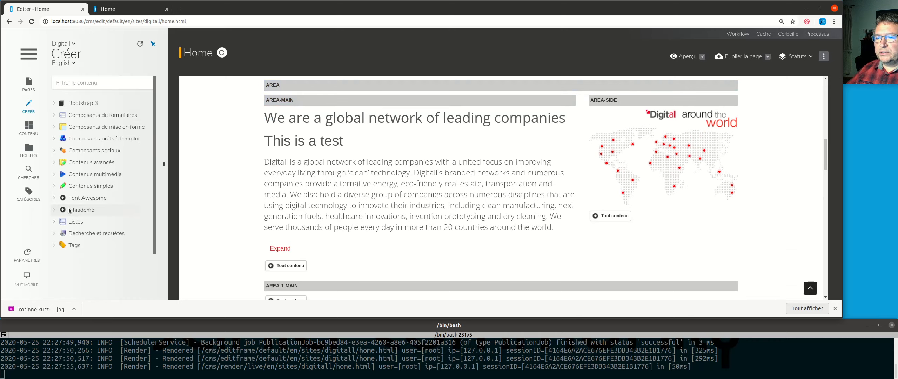
pyautogui.click(53, 174)
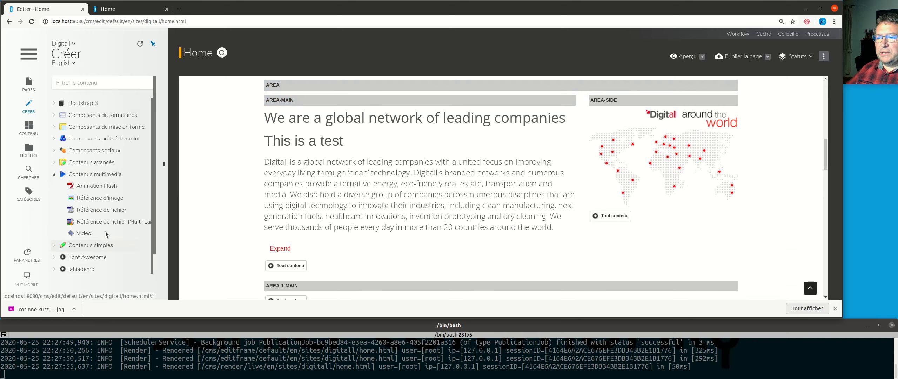
pyautogui.moveTo(84, 198); pyautogui.dragTo(334, 263)
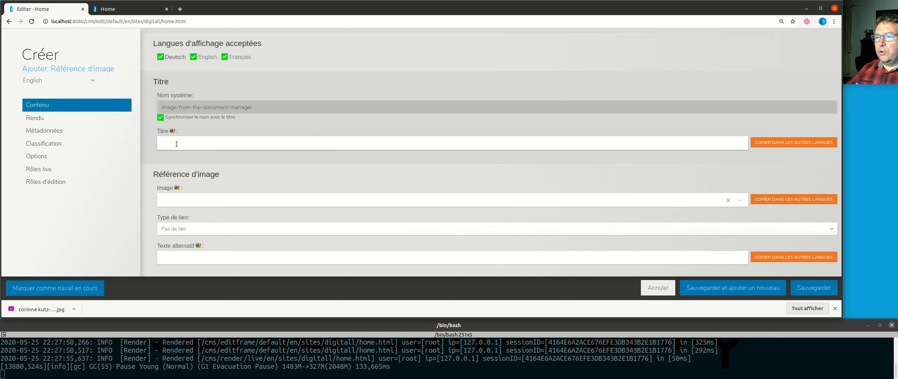
pyautogui.write('Image')
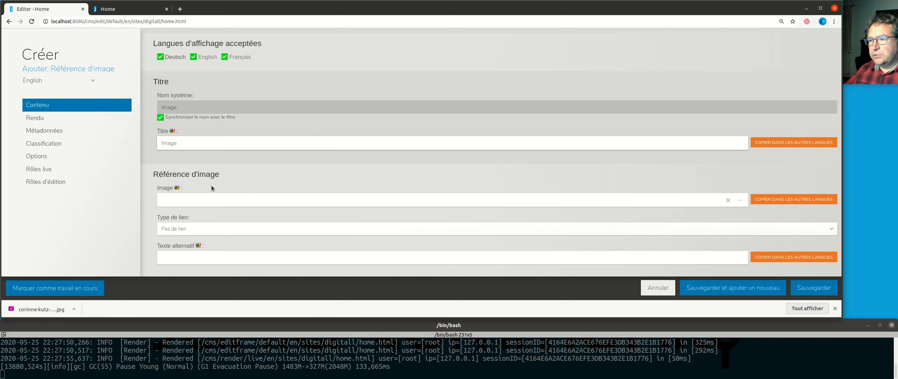
# Step: Start choosing the image for the reference and create a folder named "test" under the site's files folder
pyautogui.click(242, 200)
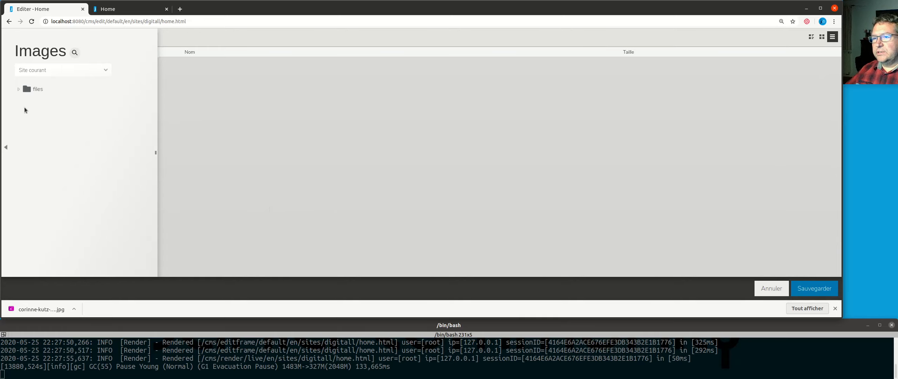
pyautogui.click(18, 89)
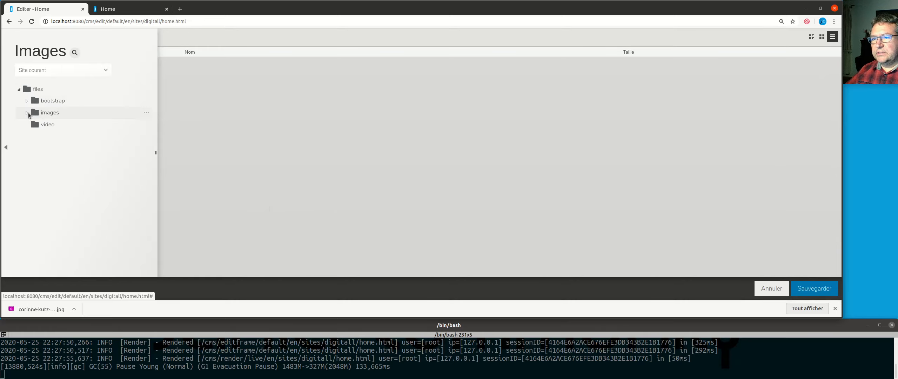
pyautogui.click(27, 112)
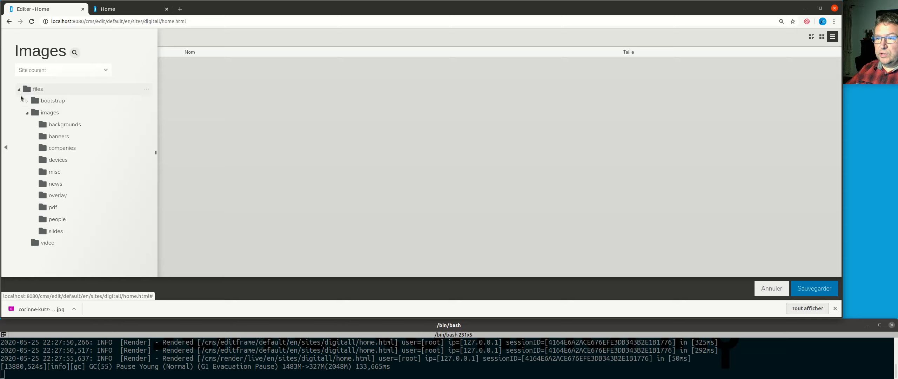
pyautogui.click(27, 113)
pyautogui.click(39, 90)
pyautogui.rightClick(53, 89)
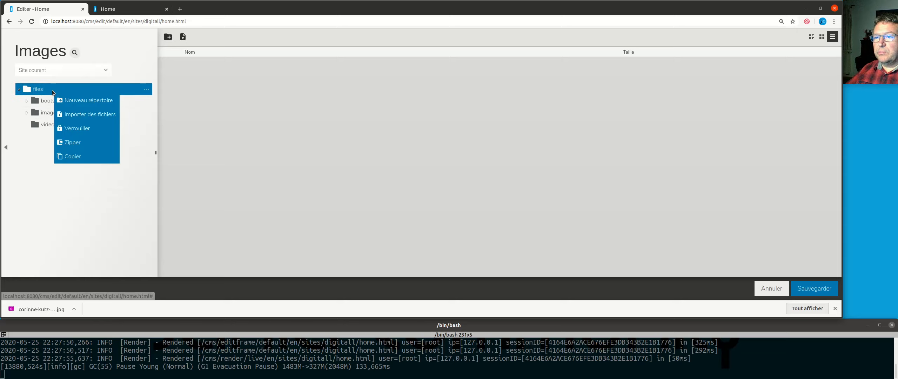
pyautogui.click(89, 101)
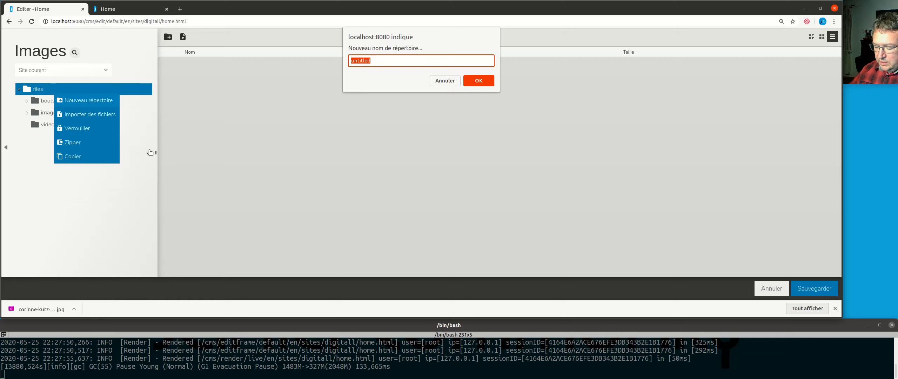
pyautogui.write('test')
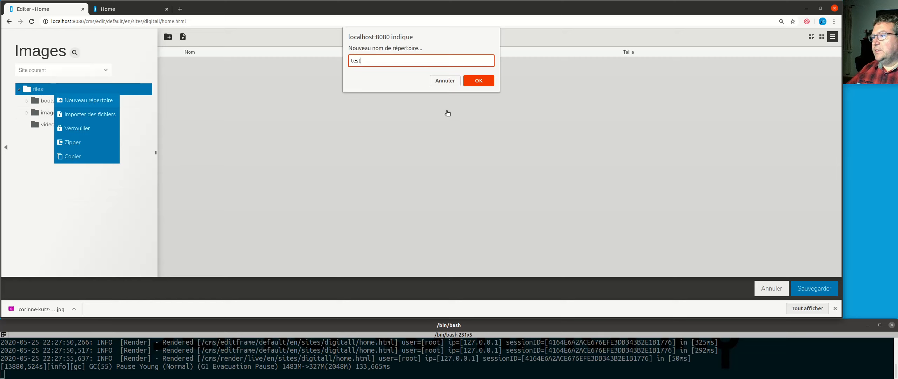
pyautogui.click(478, 83)
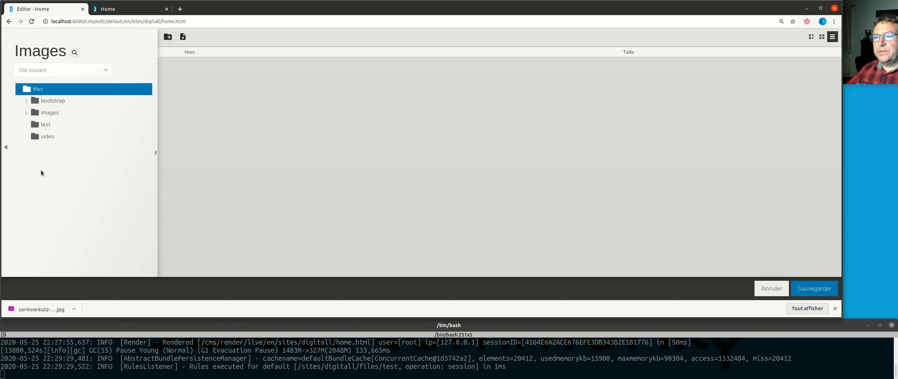
# Step: Import the Unsplash JPG photo from the computer's Images folder into the "test" folder
pyautogui.click(49, 126)
pyautogui.rightClick(49, 125)
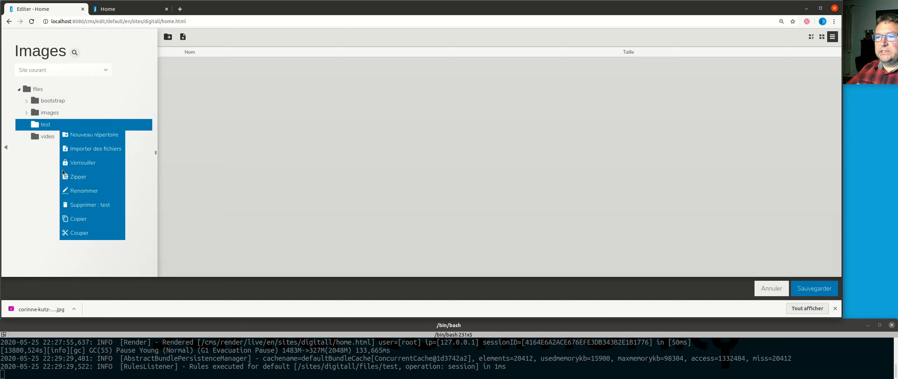
pyautogui.click(105, 148)
pyautogui.click(367, 119)
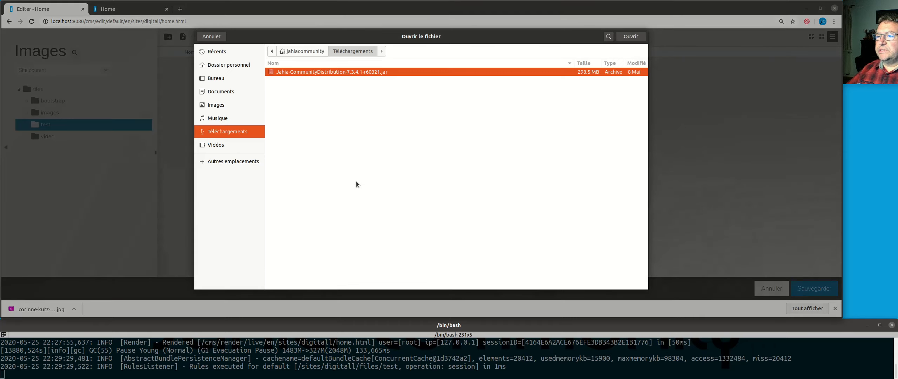
pyautogui.click(221, 100)
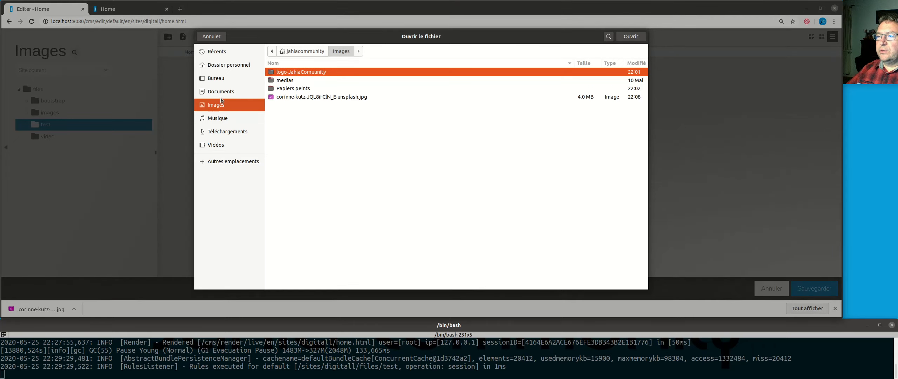
pyautogui.click(335, 97)
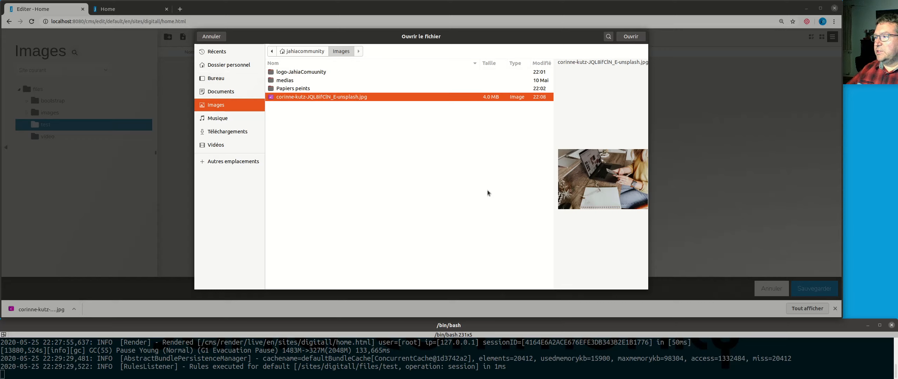
pyautogui.click(628, 37)
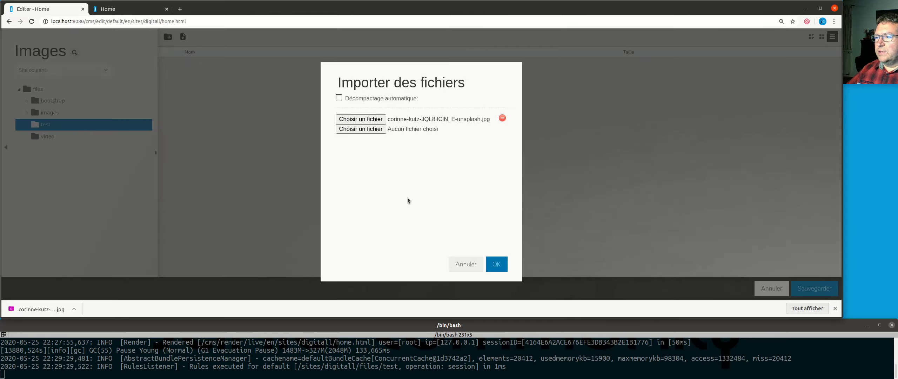
pyautogui.click(498, 264)
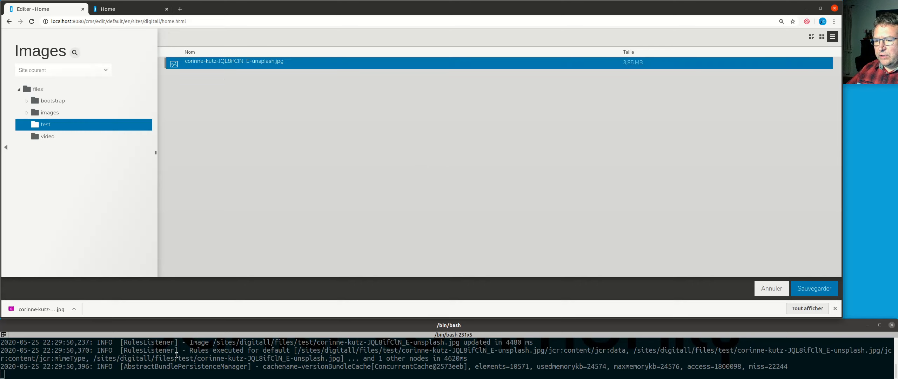
# Step: Switch to the terminal and examine the server log entries about the imported image
pyautogui.scroll(1, 124, 359)
pyautogui.moveTo(100, 343); pyautogui.dragTo(194, 342)
pyautogui.doubleClick(194, 342)
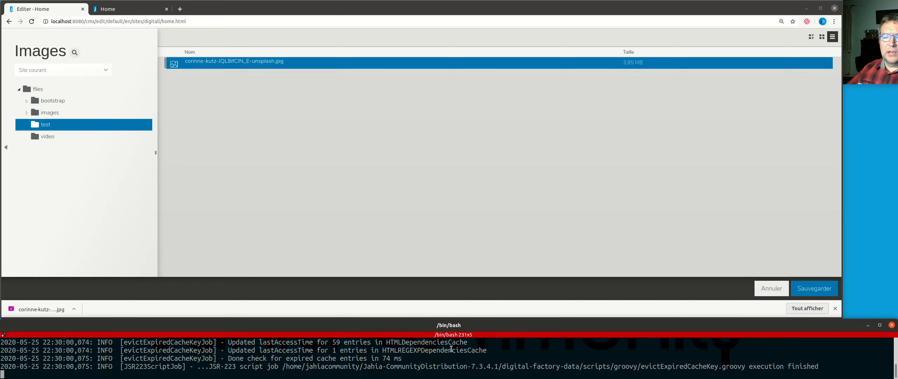
# Step: Preview the imported Unsplash photo in the "test" folder as thumbnails, and choose it as the reference's image
pyautogui.moveTo(798, 61)
pyautogui.click(822, 37)
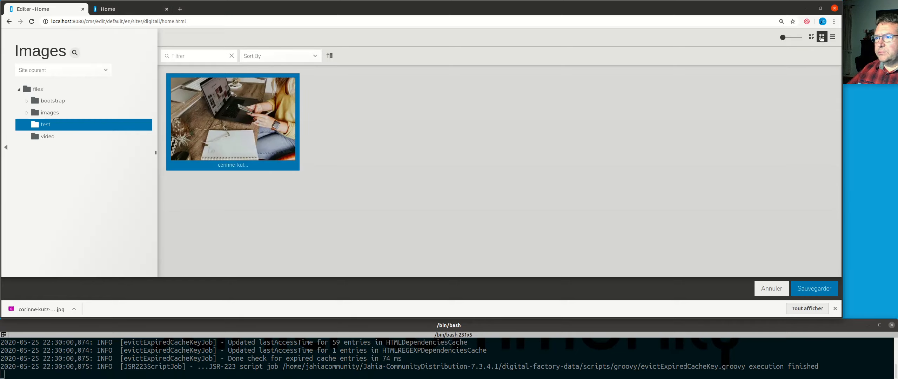
pyautogui.click(367, 163)
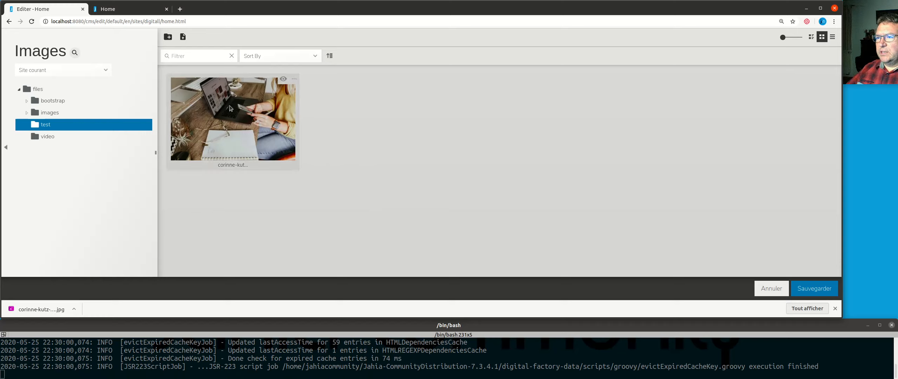
pyautogui.click(811, 36)
pyautogui.click(822, 37)
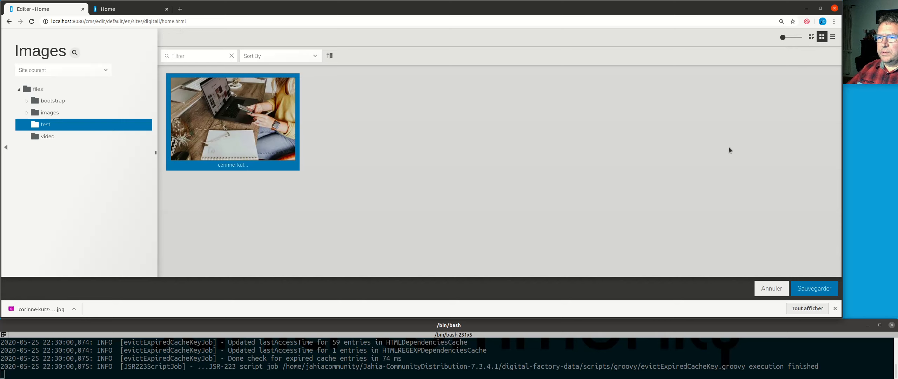
pyautogui.click(812, 37)
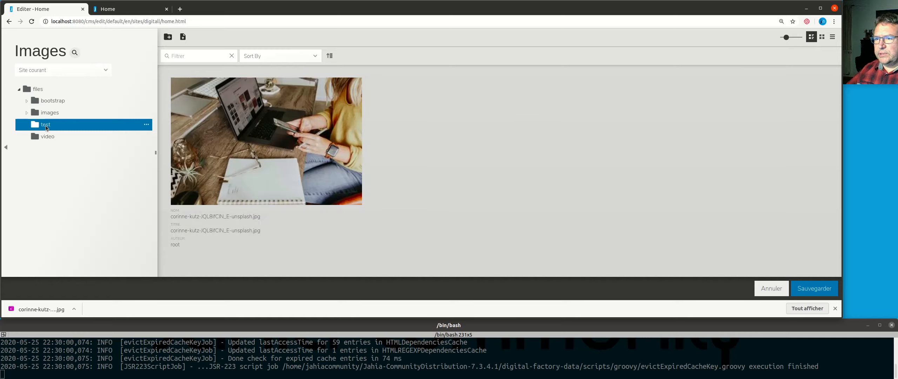
pyautogui.click(271, 142)
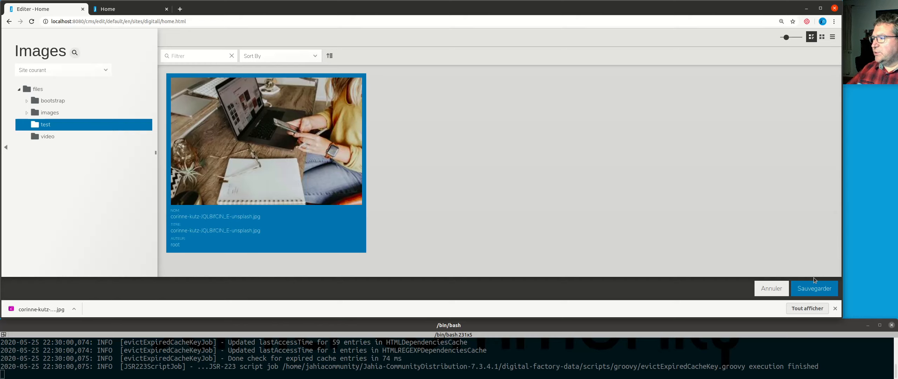
pyautogui.click(814, 288)
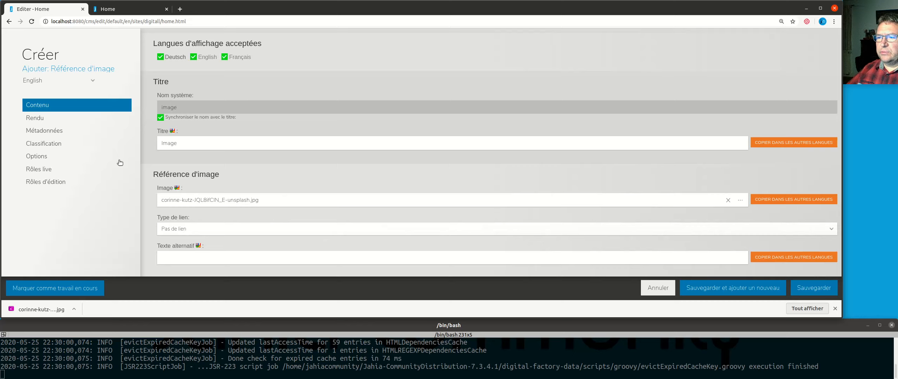
# Step: Copy the image reference's title and its selected image from English to the other languages
pyautogui.click(247, 257)
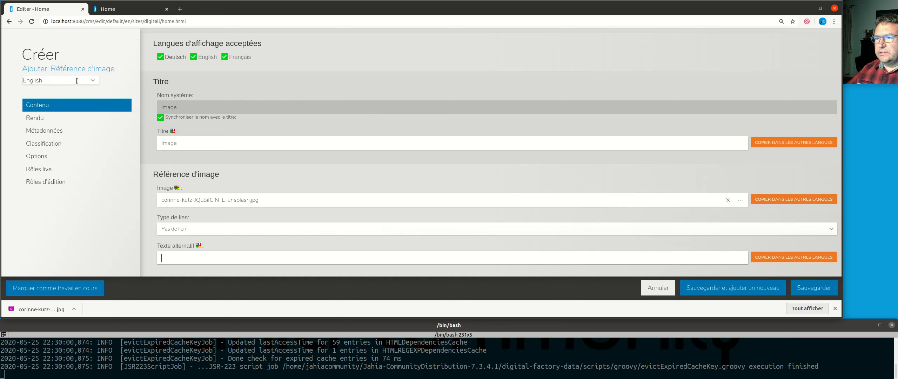
pyautogui.click(94, 82)
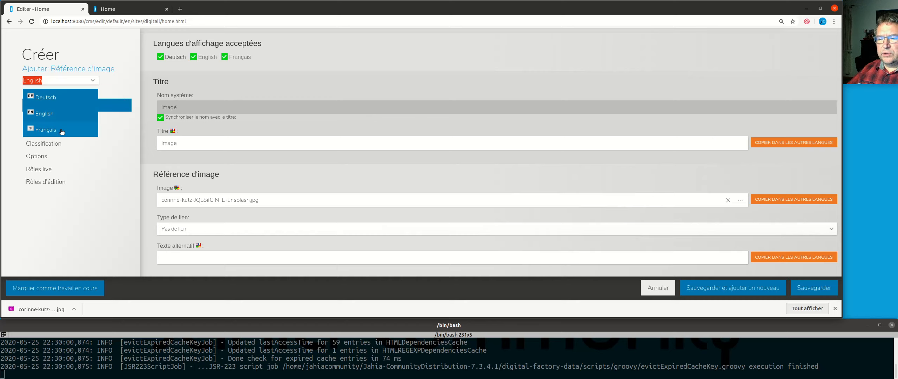
pyautogui.click(53, 107)
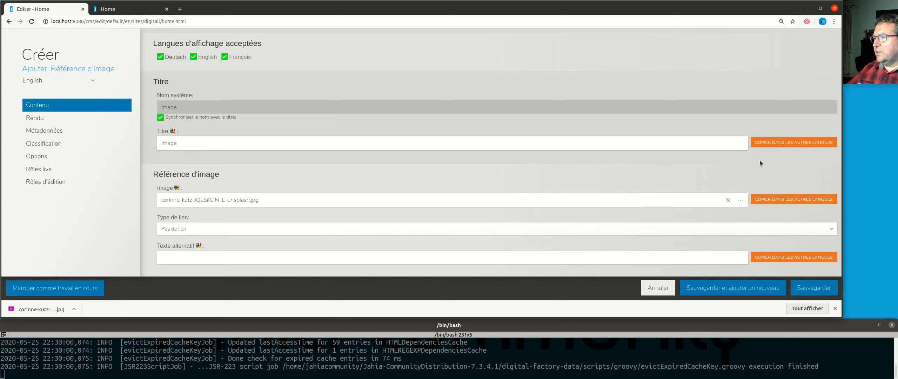
pyautogui.click(789, 143)
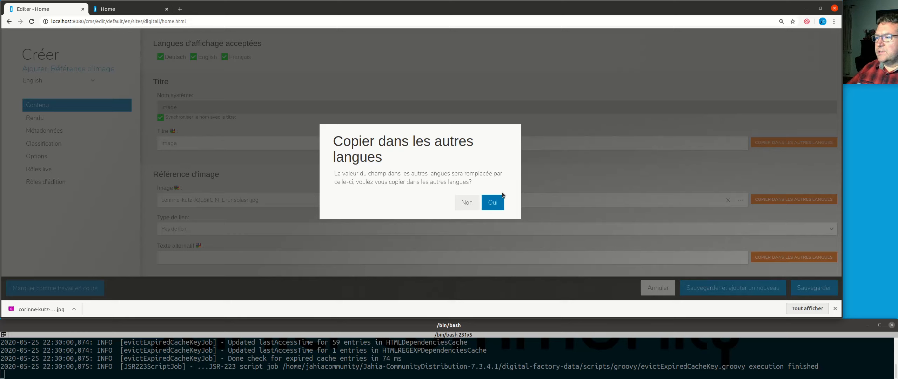
pyautogui.click(496, 202)
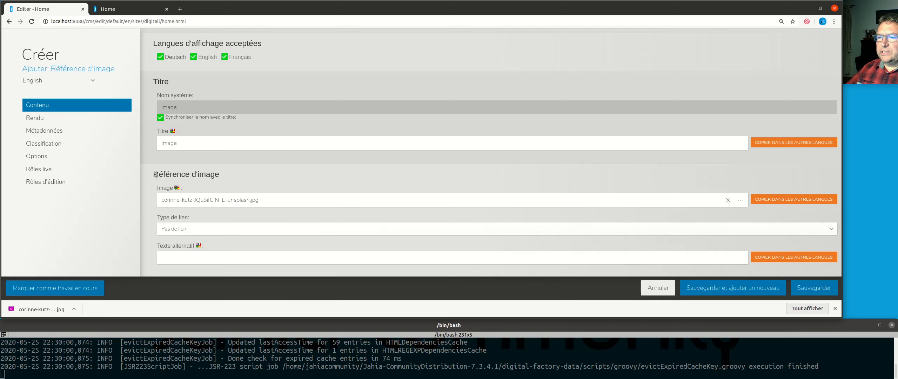
pyautogui.moveTo(156, 174); pyautogui.dragTo(220, 177)
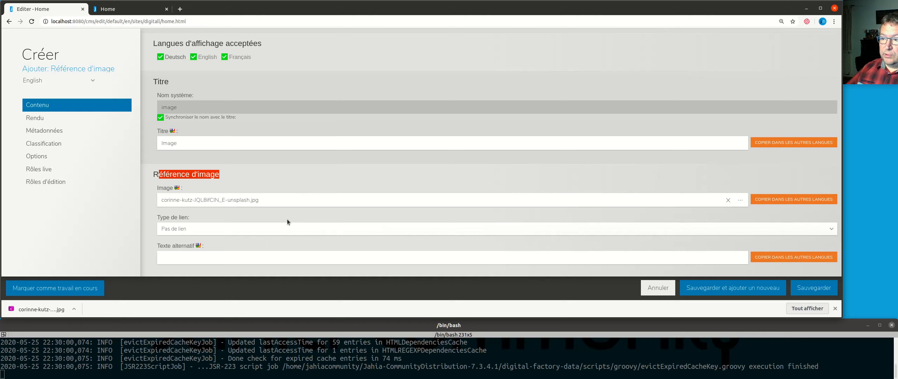
pyautogui.click(787, 198)
pyautogui.click(491, 202)
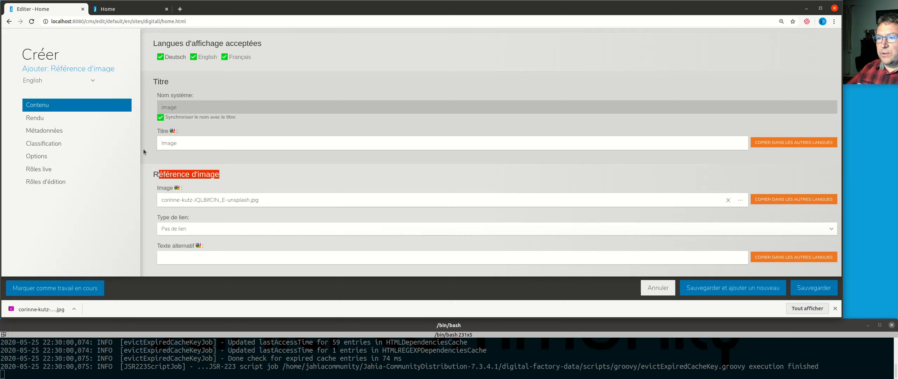
# Step: Check the title and image fields in the French and German versions, and return to the English version
pyautogui.click(81, 80)
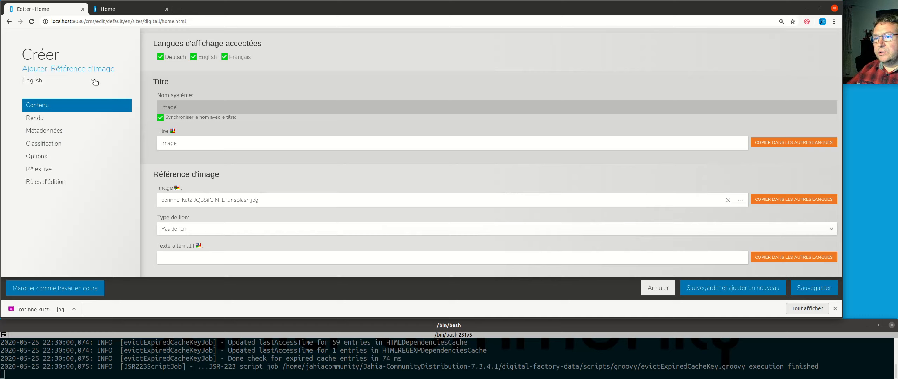
pyautogui.click(93, 80)
pyautogui.click(59, 123)
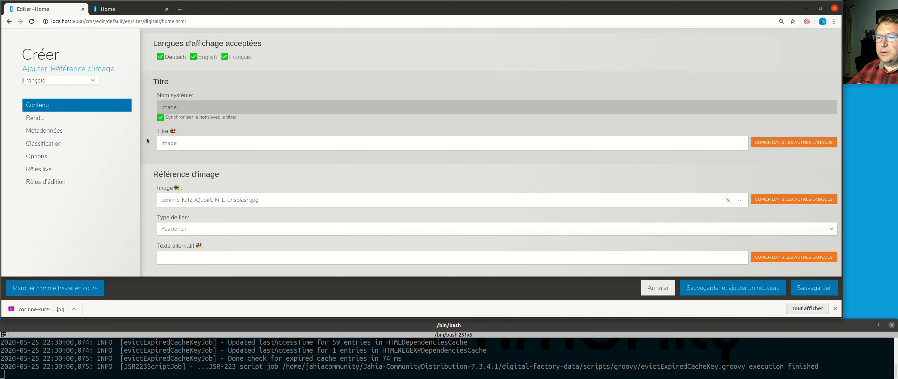
pyautogui.click(92, 80)
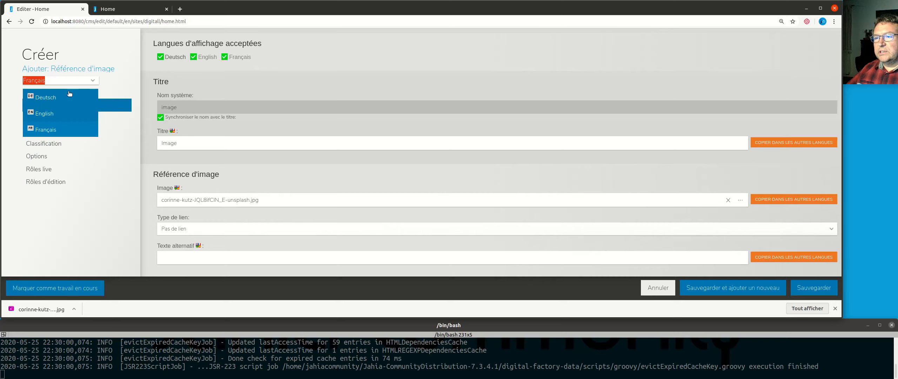
pyautogui.click(60, 95)
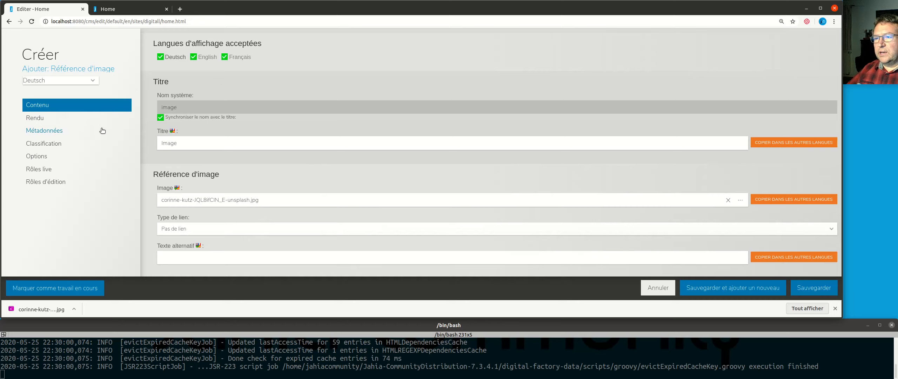
pyautogui.click(72, 80)
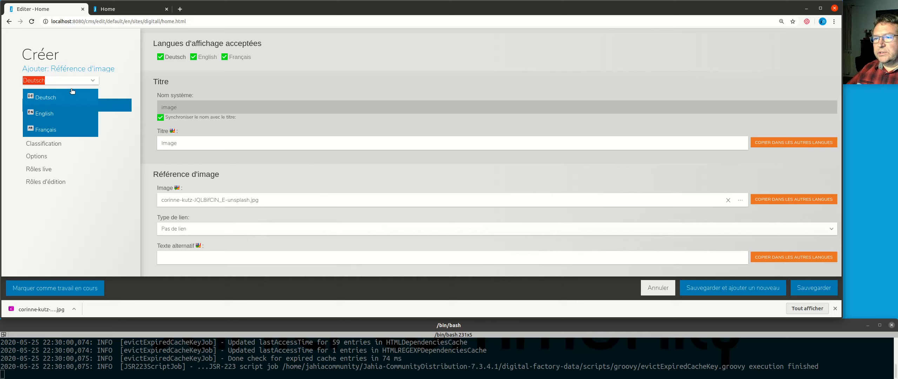
pyautogui.click(57, 113)
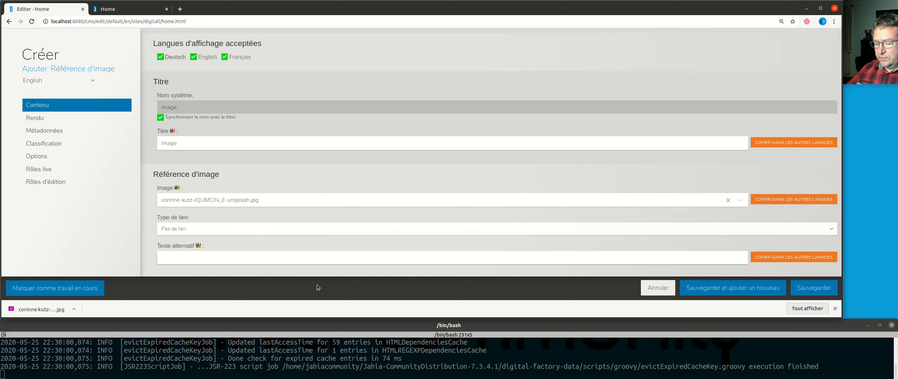
# Step: Set the English alternative text of the image reference to "Texte alternatif"
pyautogui.write('Texte a')
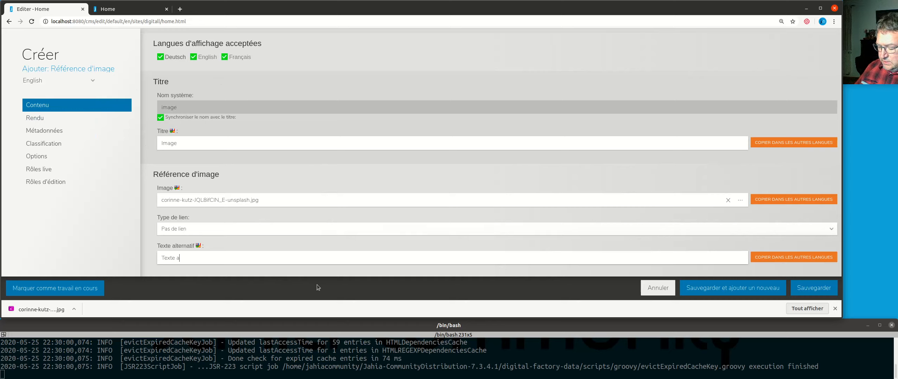
pyautogui.write('lterna')
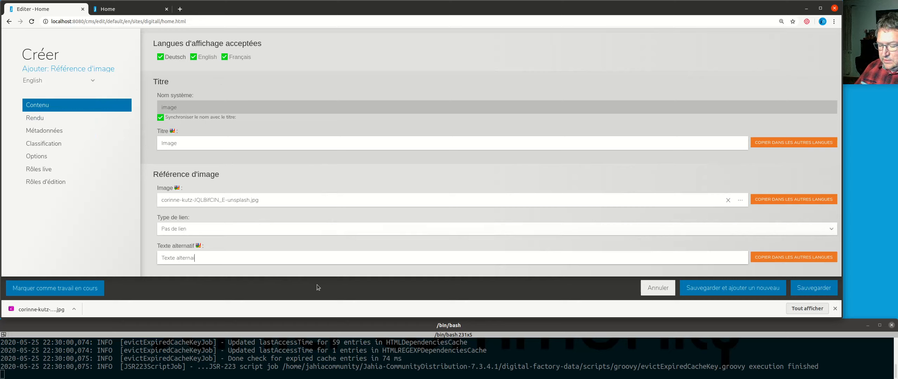
pyautogui.write('tif')
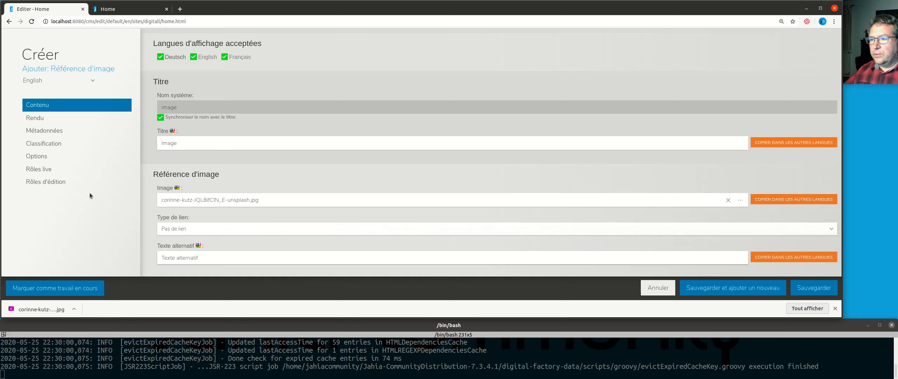
# Step: Check the alternative text in the French version, and save the new image reference from the English version
pyautogui.click(87, 81)
pyautogui.click(52, 129)
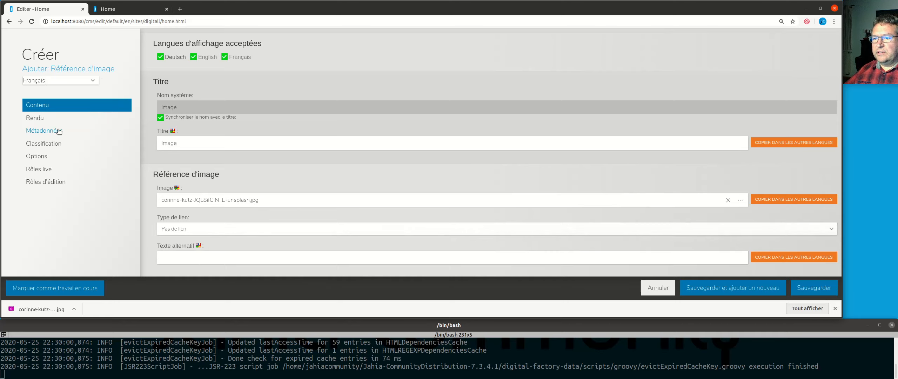
pyautogui.click(92, 81)
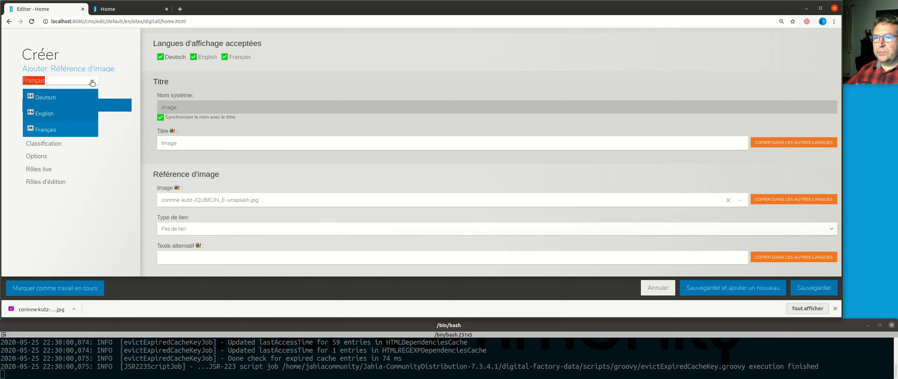
pyautogui.click(72, 113)
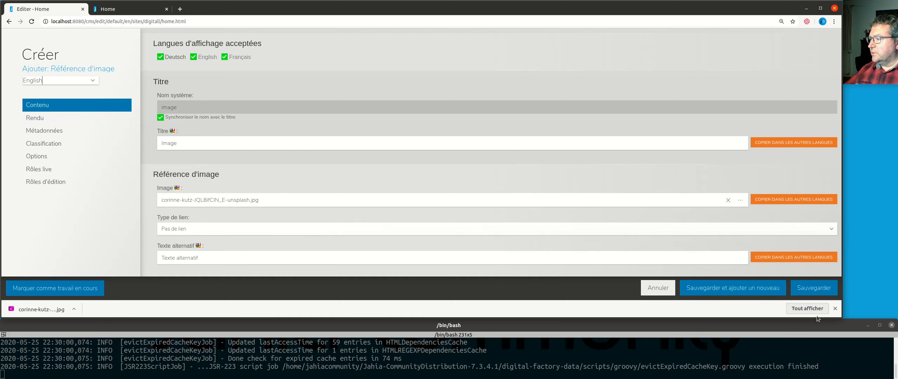
pyautogui.click(824, 292)
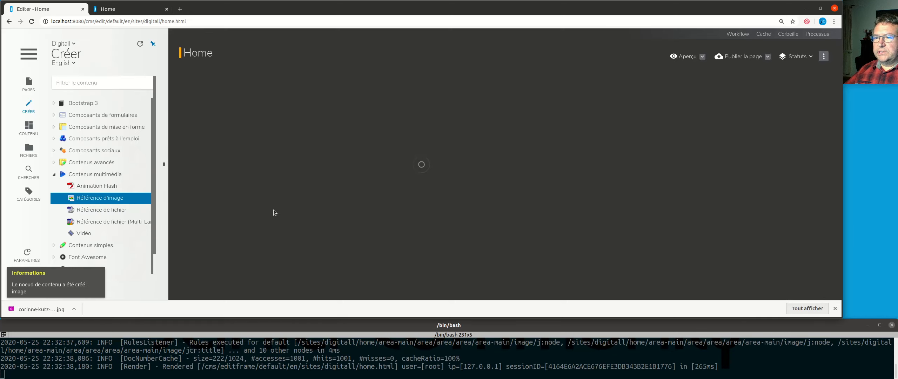
# Step: Publish the area containing the new image in all languages, approving German, English and French together
pyautogui.scroll(-2, 604, 247)
pyautogui.scroll(-5, 604, 249)
pyautogui.scroll(3, 395, 229)
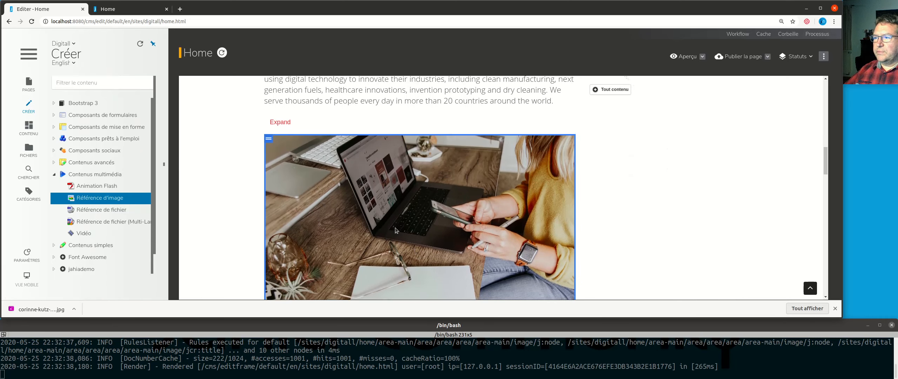
pyautogui.click(393, 162)
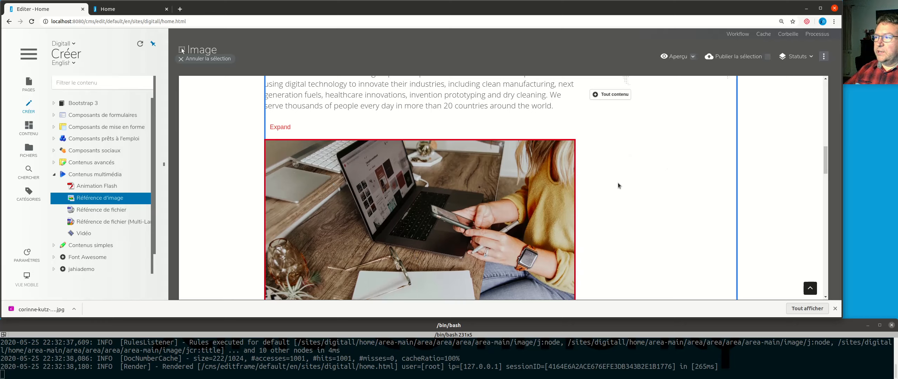
pyautogui.rightClick(582, 133)
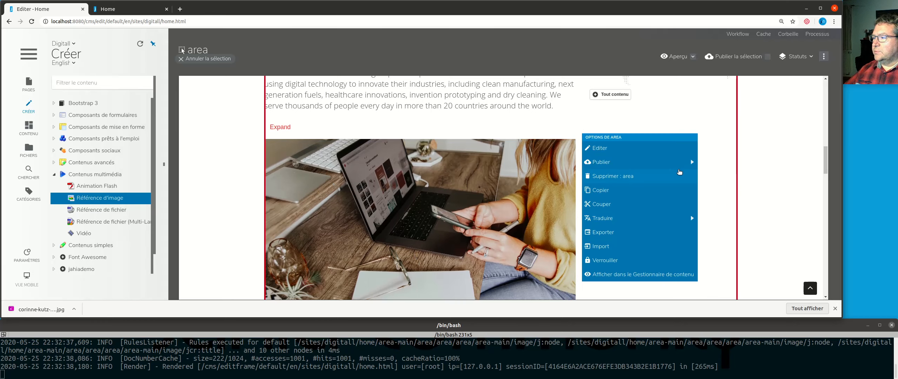
pyautogui.moveTo(668, 166)
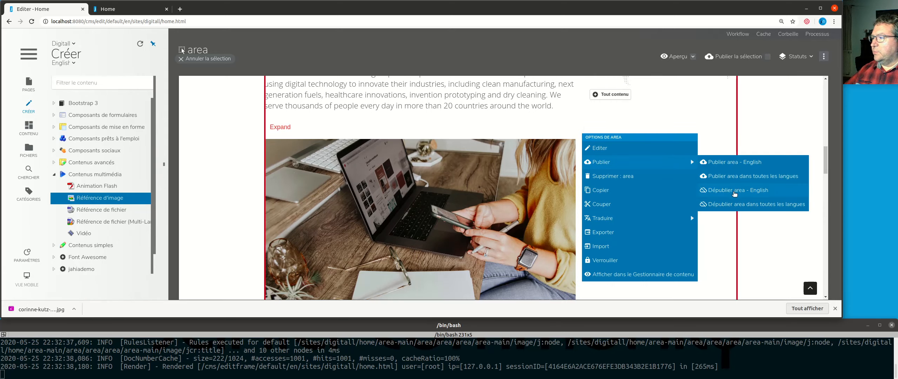
pyautogui.click(738, 179)
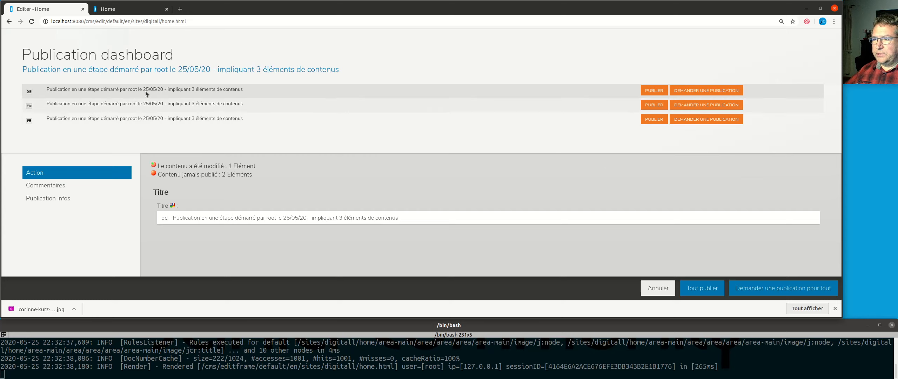
pyautogui.click(699, 288)
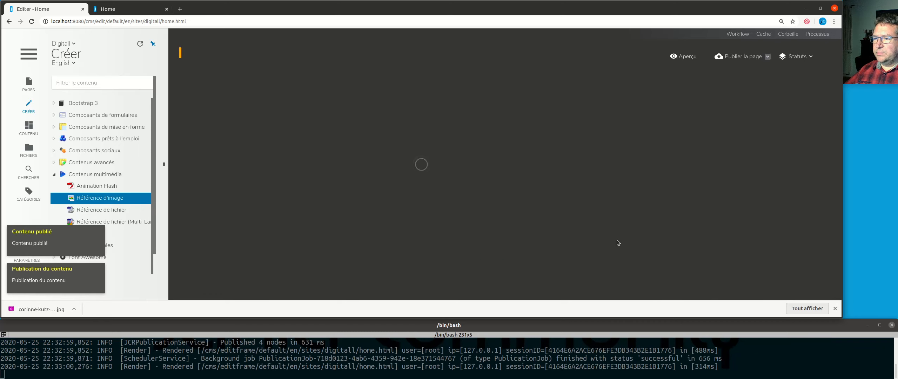
pyautogui.scroll(-15, 661, 243)
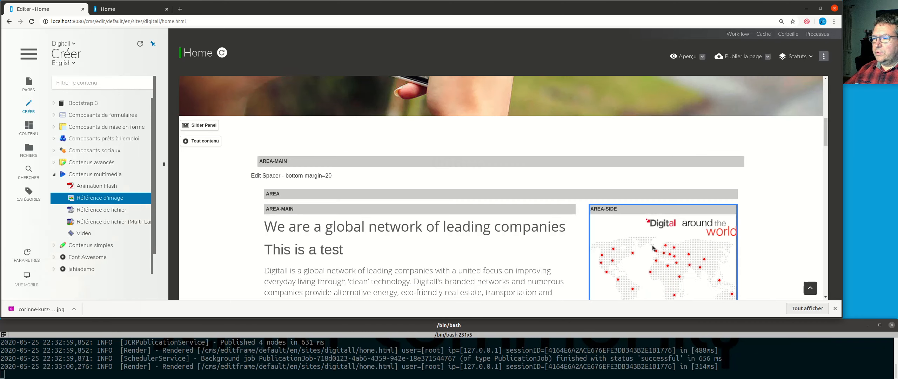
pyautogui.scroll(3, 424, 210)
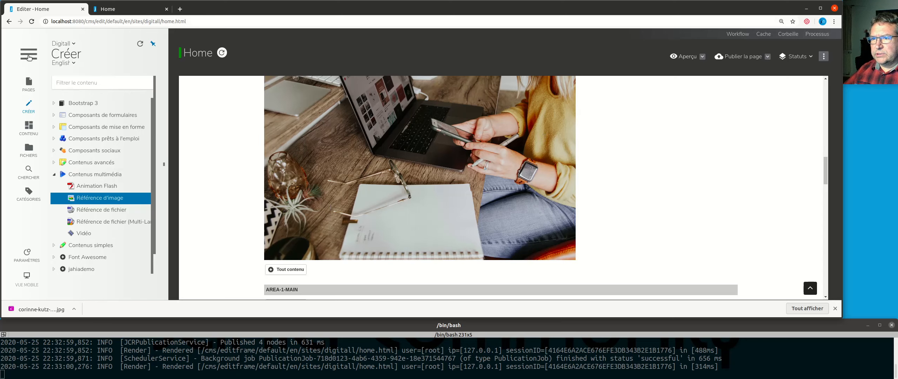
# Step: Open the media section of the Gestionnaire de contenu et média for the Digitall site
pyautogui.click(29, 55)
pyautogui.scroll(-1, 127, 261)
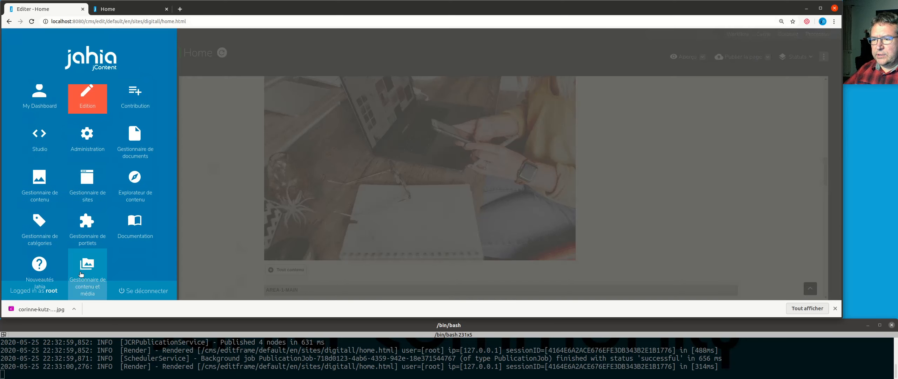
pyautogui.click(94, 274)
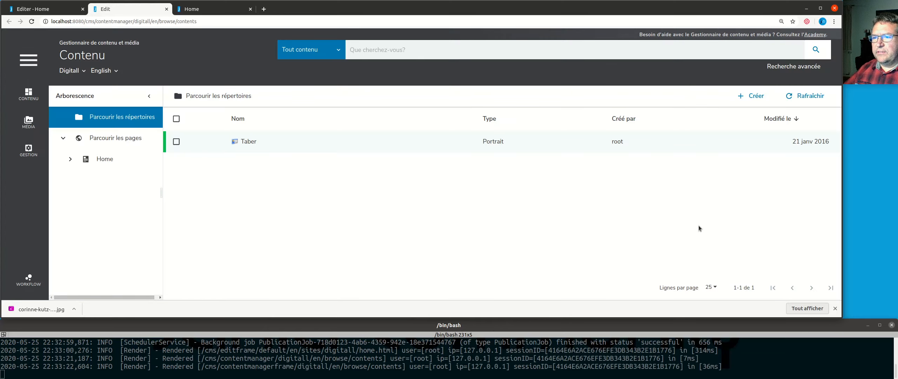
pyautogui.click(28, 122)
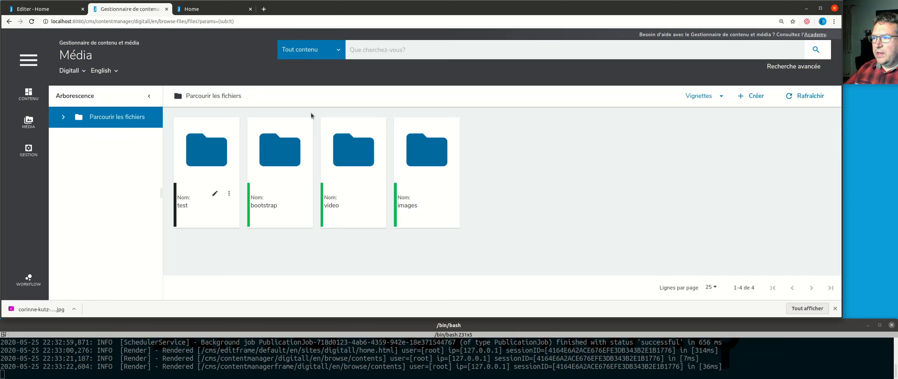
# Step: Expand the Digitall file tree and open the test folder
pyautogui.click(64, 117)
pyautogui.click(70, 160)
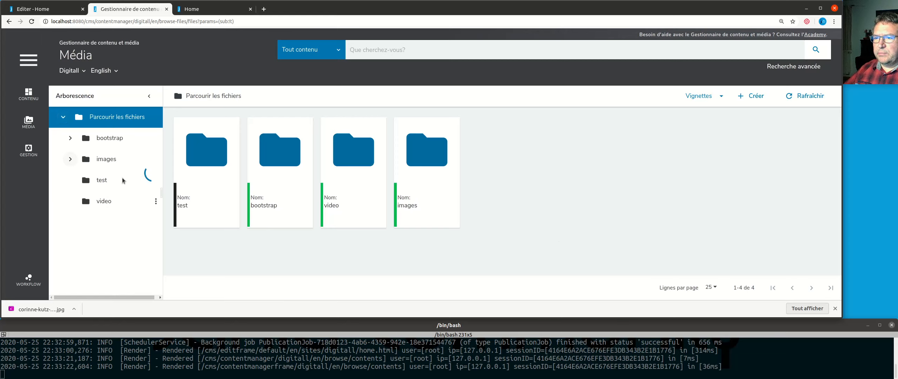
pyautogui.scroll(-1, 120, 247)
pyautogui.scroll(1, 87, 197)
pyautogui.click(70, 160)
pyautogui.click(99, 180)
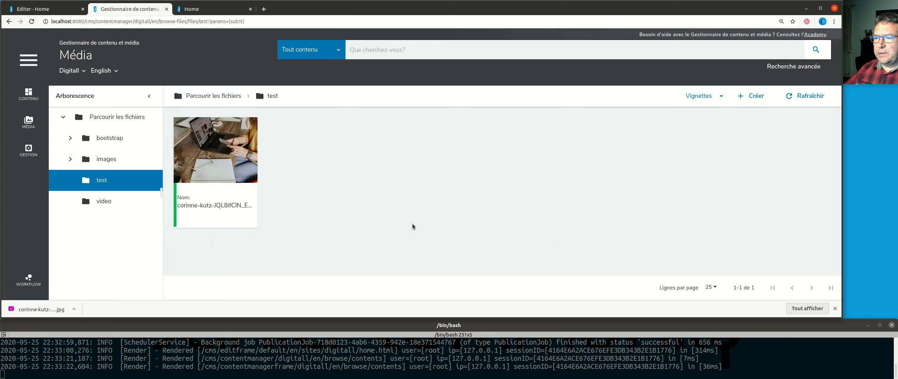
# Step: Open the imported JPG in the image editor and rotate it to the right through a full turn
pyautogui.rightClick(206, 143)
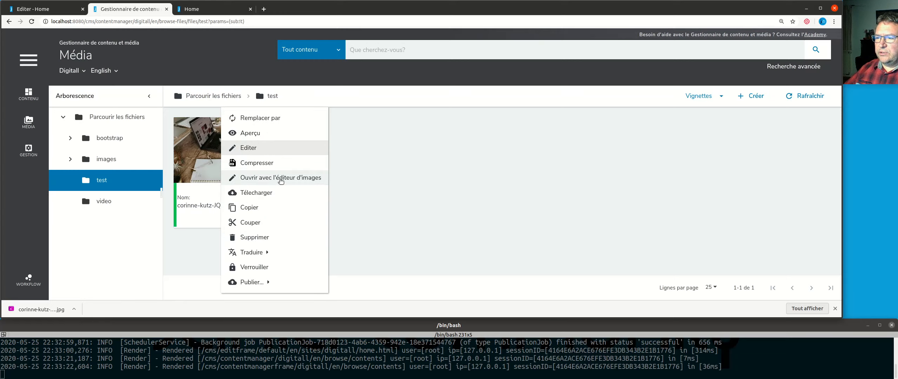
pyautogui.click(281, 178)
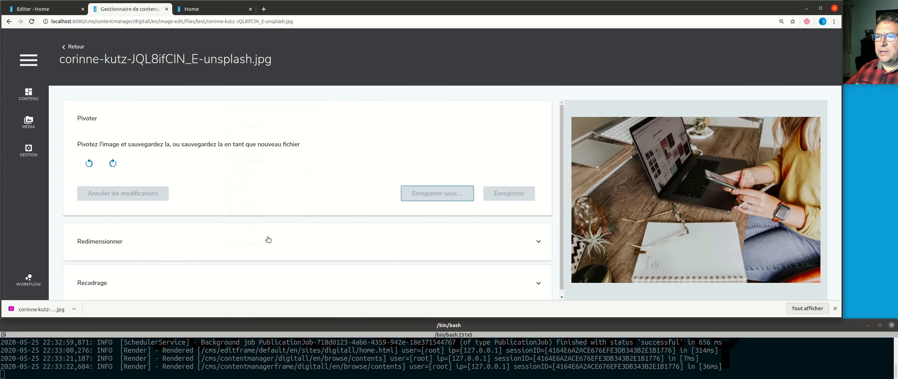
pyautogui.click(112, 163)
pyautogui.click(113, 163)
pyautogui.click(112, 163)
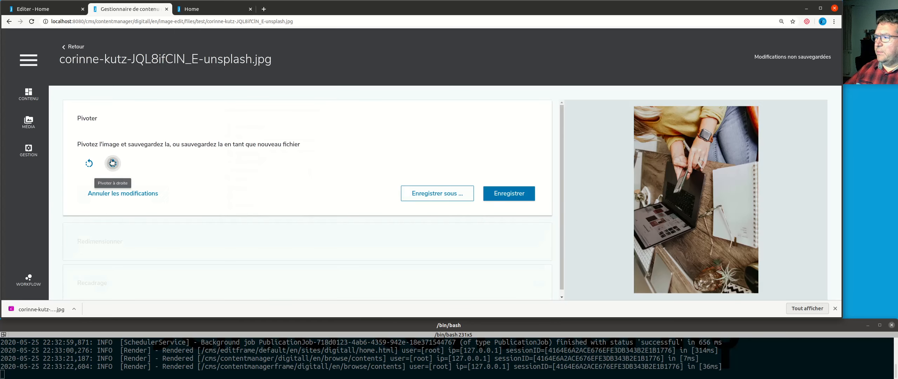
pyautogui.click(113, 163)
# Step: Open the image's resize settings and put the focus on its width value
pyautogui.scroll(-1, 228, 198)
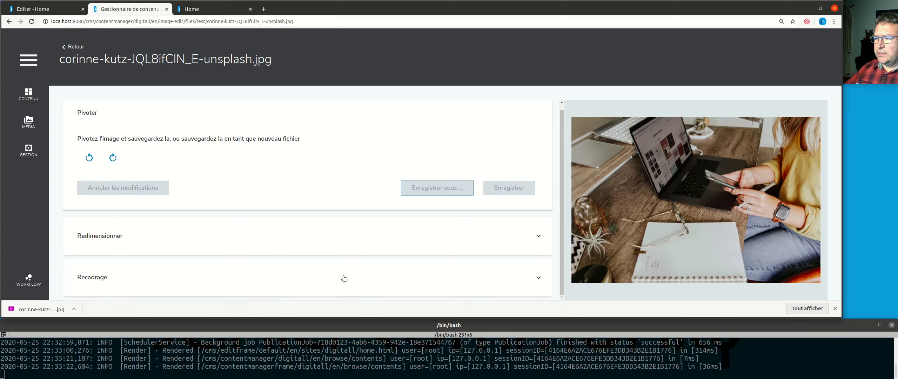
pyautogui.click(504, 237)
pyautogui.scroll(-2, 367, 227)
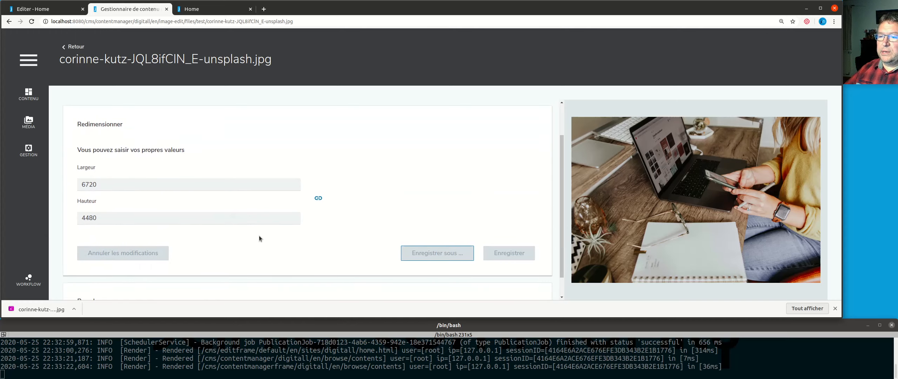
pyautogui.click(99, 190)
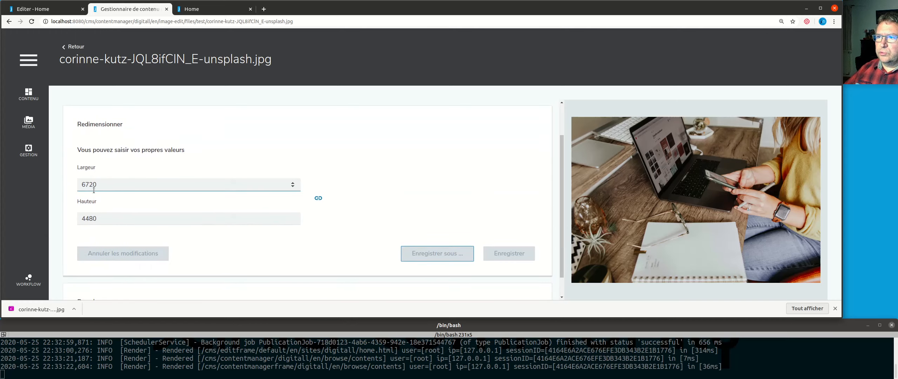
# Step: Look over the content area of the live Home page, and return to the image editor
pyautogui.click(192, 9)
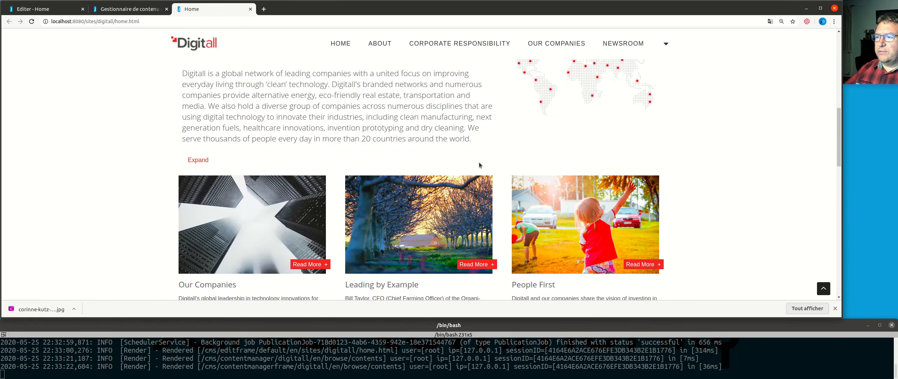
pyautogui.scroll(4, 276, 211)
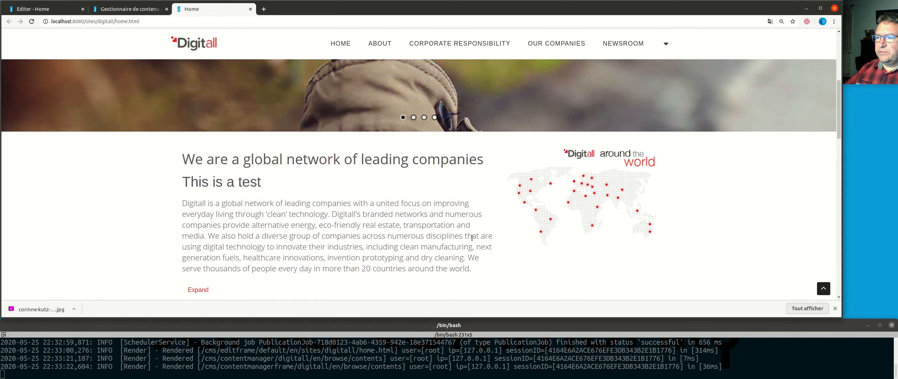
pyautogui.scroll(-1, 472, 238)
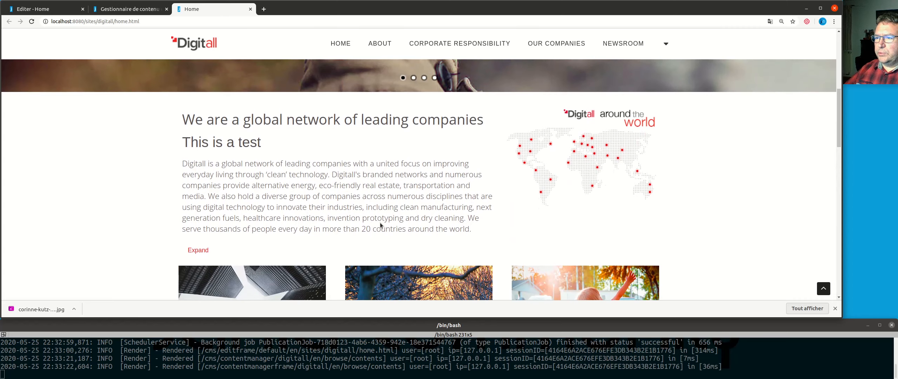
pyautogui.click(122, 10)
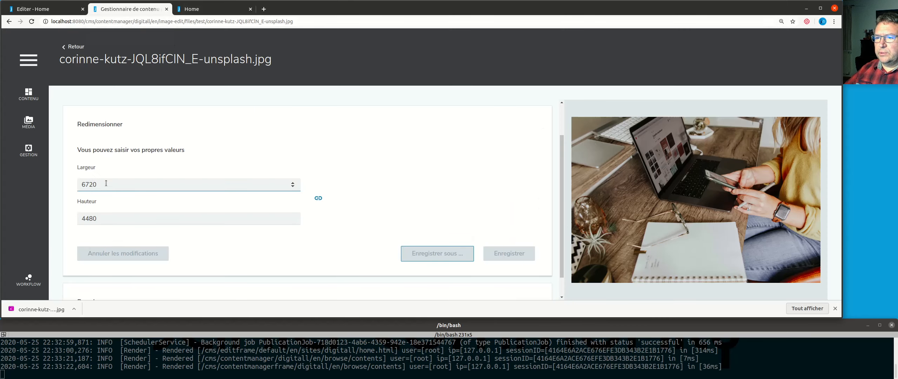
# Step: Resize the image to a width of 800 with the ratio locked, and save it over the existing file
pyautogui.doubleClick(91, 185)
pyautogui.write('800')
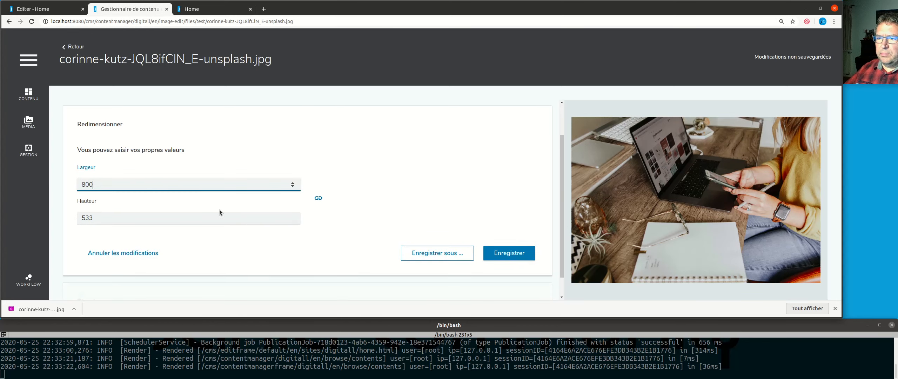
pyautogui.click(509, 255)
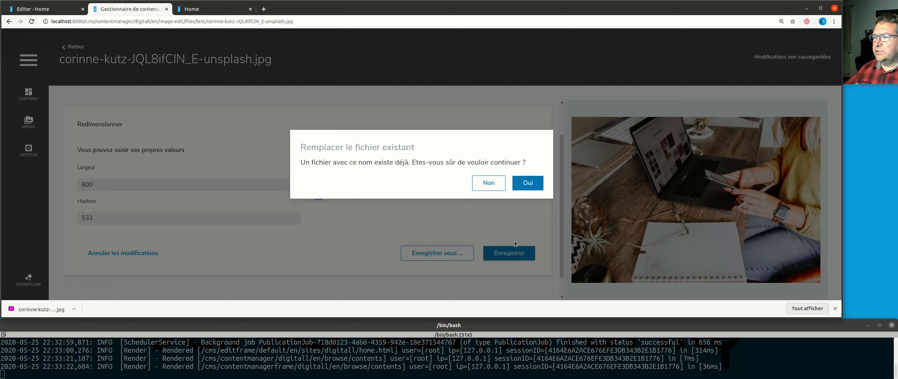
pyautogui.click(528, 185)
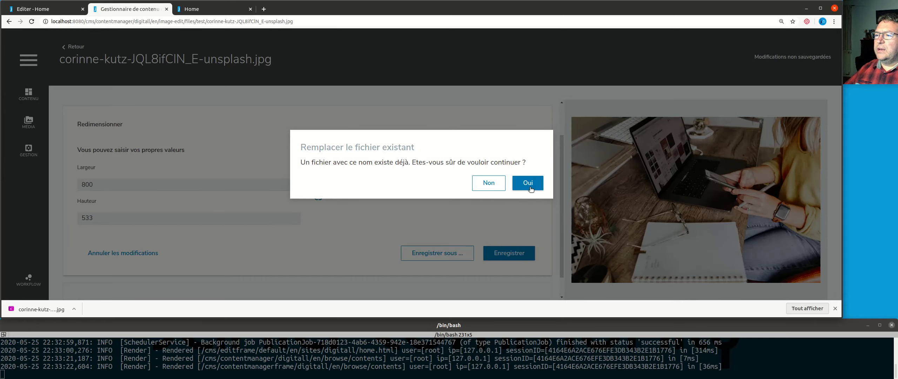
pyautogui.click(529, 185)
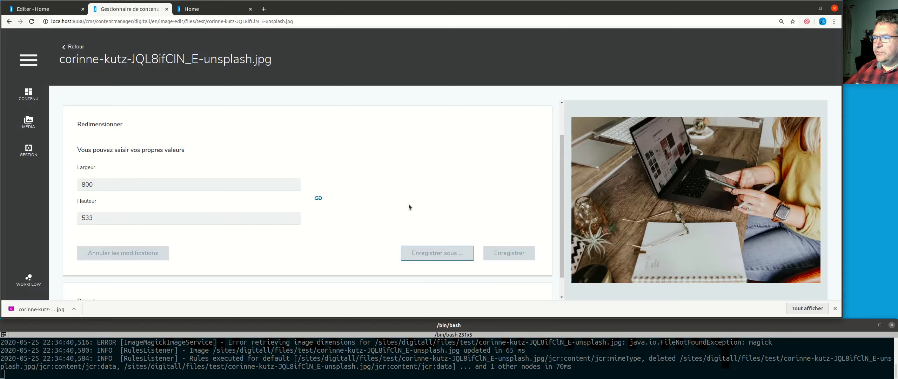
# Step: Crop the image to about 730 by 455 with the ratio unlocked, and save it over the existing file
pyautogui.scroll(-1, 408, 207)
pyautogui.click(156, 278)
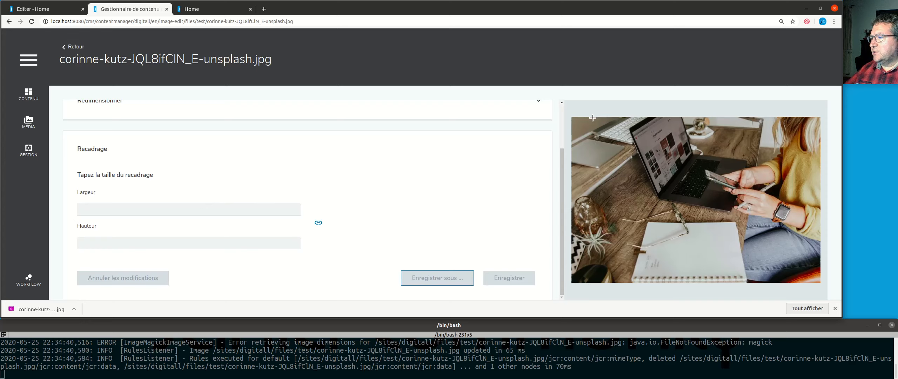
pyautogui.moveTo(593, 271); pyautogui.dragTo(817, 123)
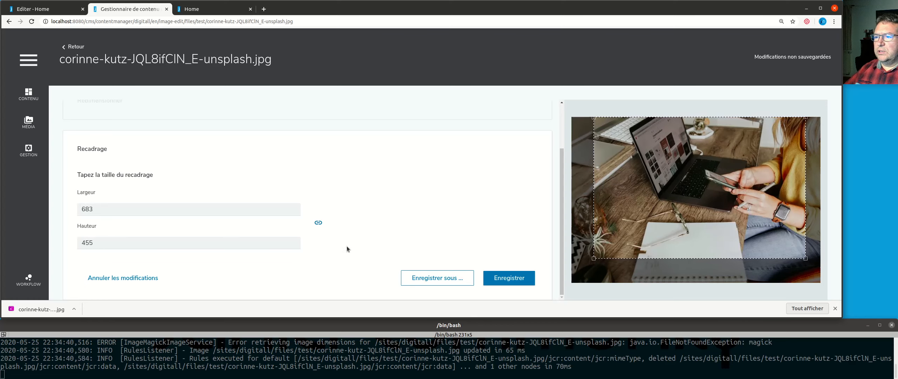
pyautogui.click(318, 222)
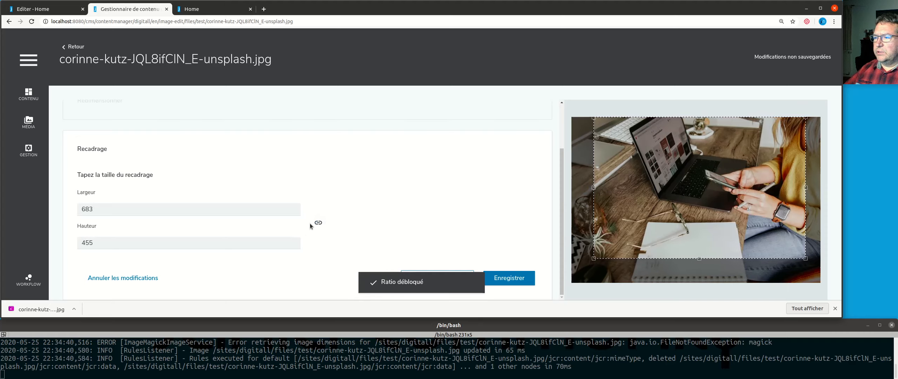
pyautogui.moveTo(805, 188); pyautogui.dragTo(832, 195)
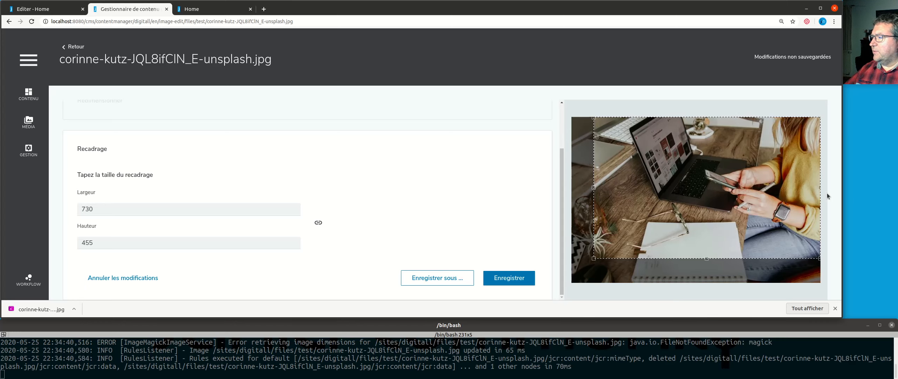
pyautogui.click(513, 278)
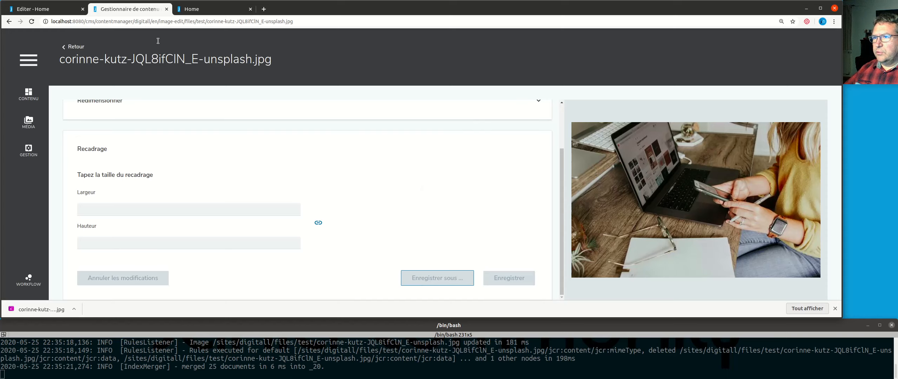
# Step: Reload the live Home page and examine the published image below the introduction text
pyautogui.click(206, 10)
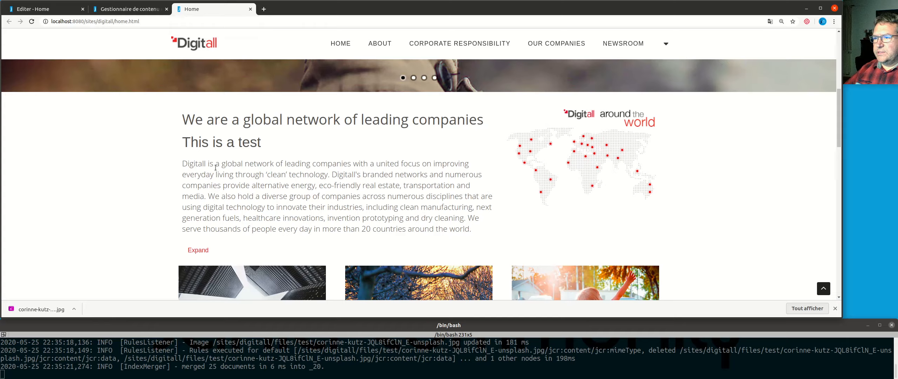
pyautogui.scroll(-8, 190, 224)
pyautogui.scroll(12, 125, 229)
pyautogui.press('F5')
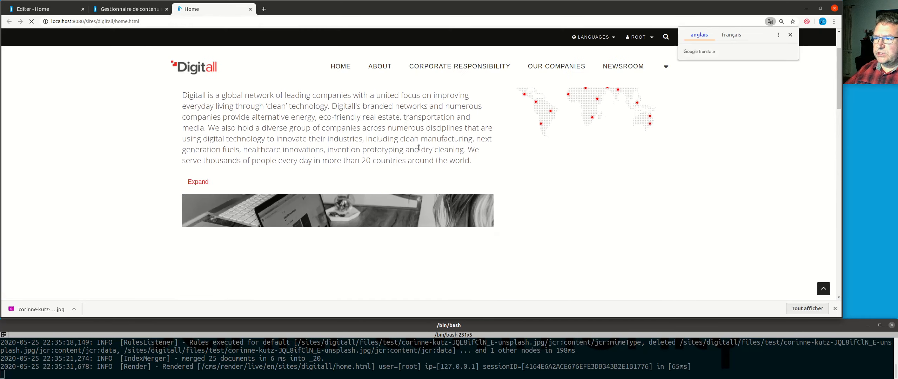
pyautogui.scroll(3, 473, 191)
pyautogui.scroll(-9, 467, 190)
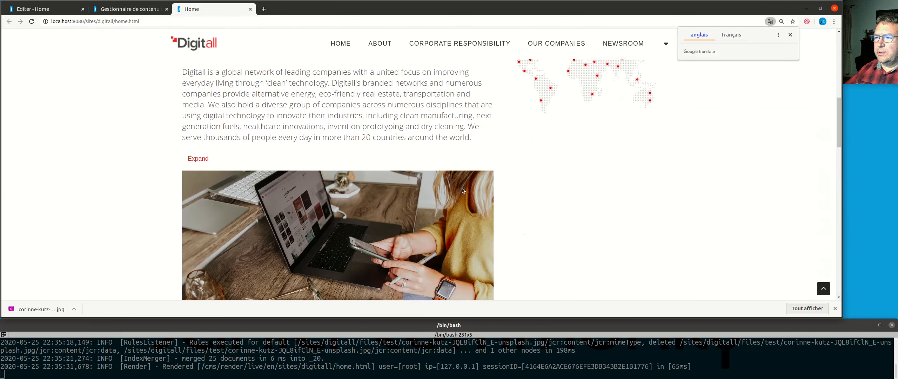
pyautogui.scroll(-3, 597, 191)
# Step: Inspect the published image's HTML element on the live Home page
pyautogui.rightClick(317, 126)
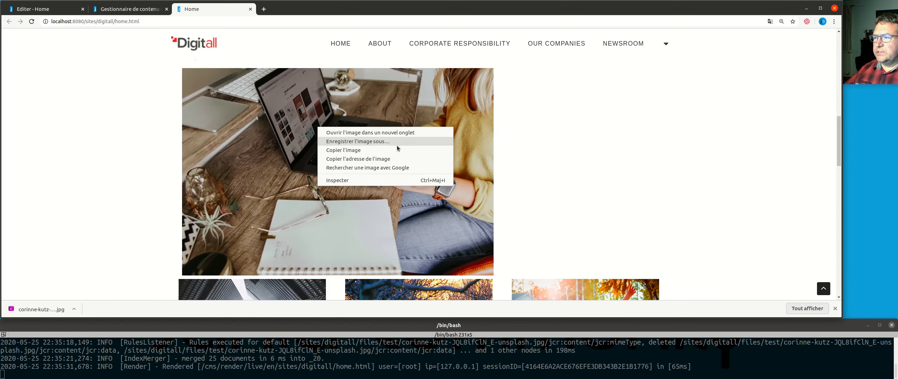
pyautogui.click(379, 181)
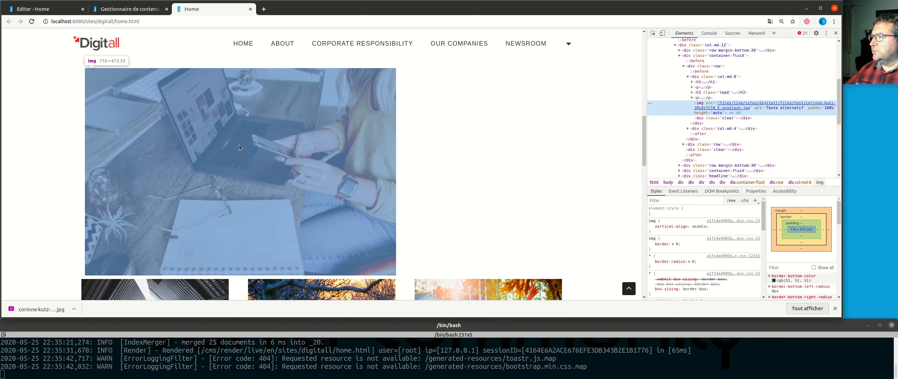
pyautogui.click(240, 148)
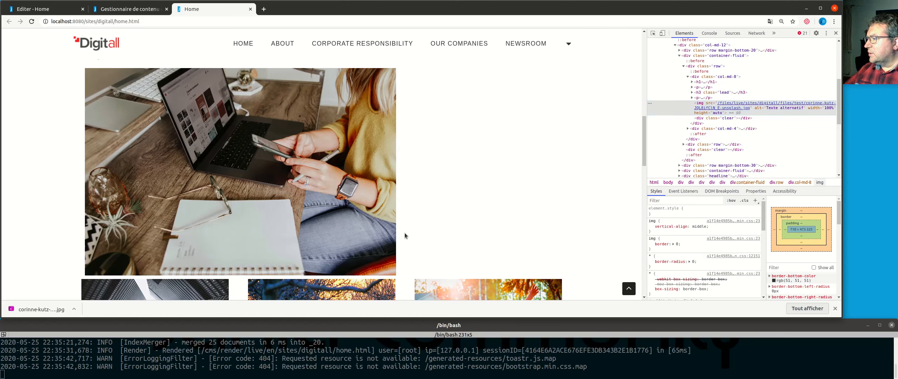
# Step: Open the live image in its own browser tab, inspect its dimensions, and return to the live Home page
pyautogui.rightClick(255, 164)
pyautogui.click(302, 164)
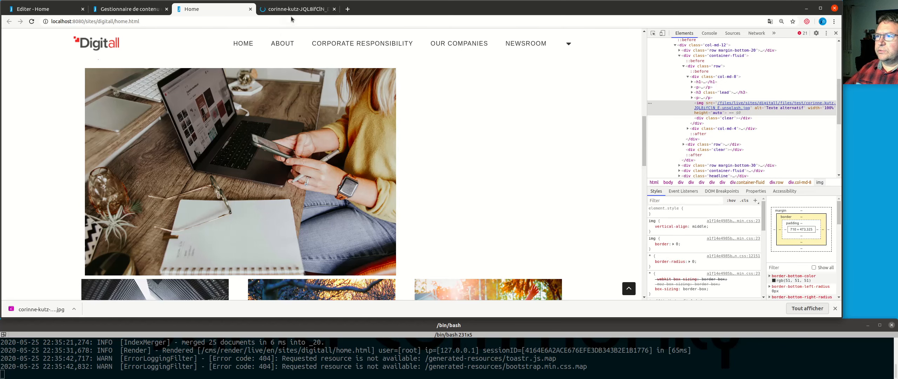
pyautogui.click(295, 10)
pyautogui.click(464, 160)
pyautogui.rightClick(463, 158)
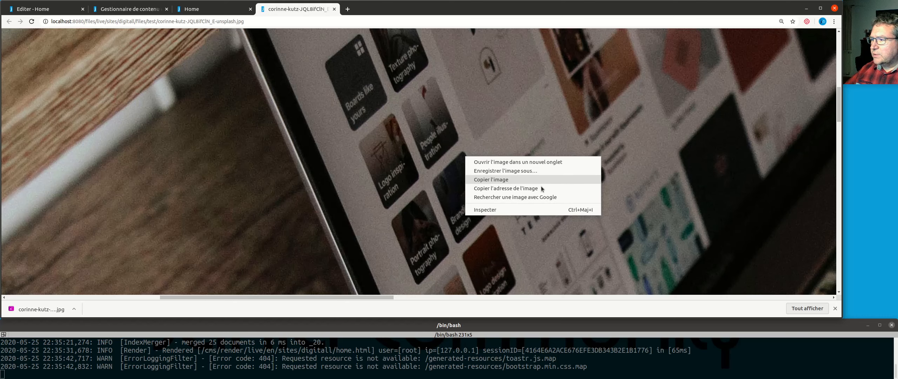
pyautogui.click(535, 210)
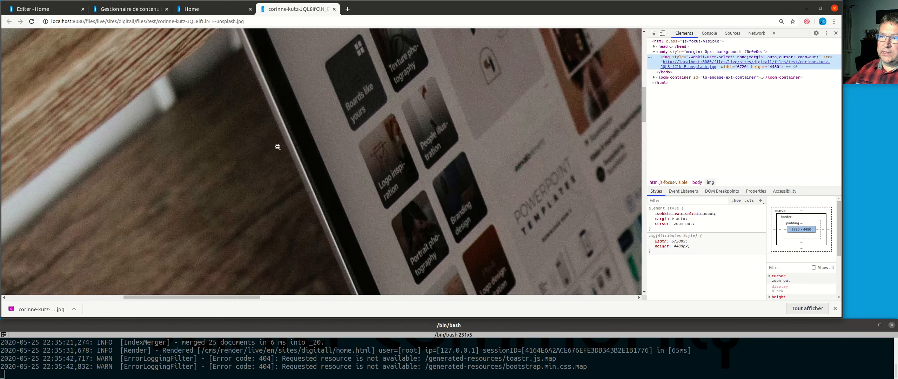
pyautogui.click(295, 137)
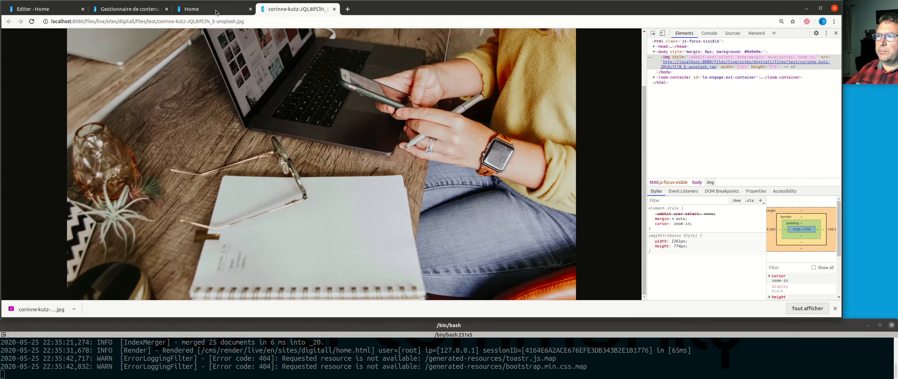
pyautogui.click(218, 9)
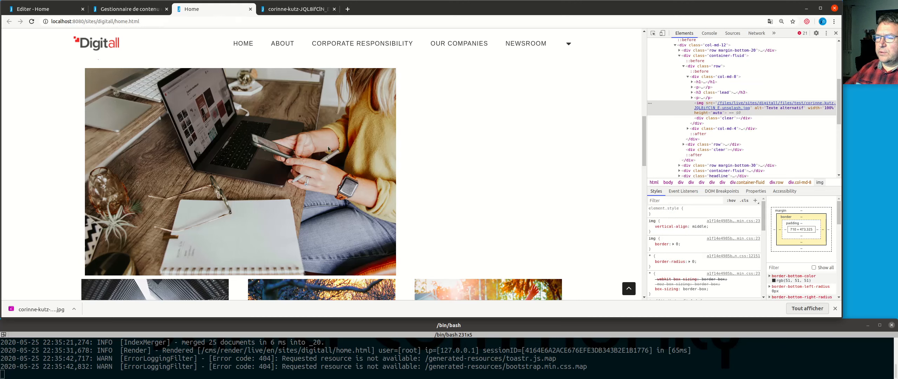
# Step: Return to the image editor in the media manager and set the page zoom to 110%
pyautogui.scroll(2, 154, 200)
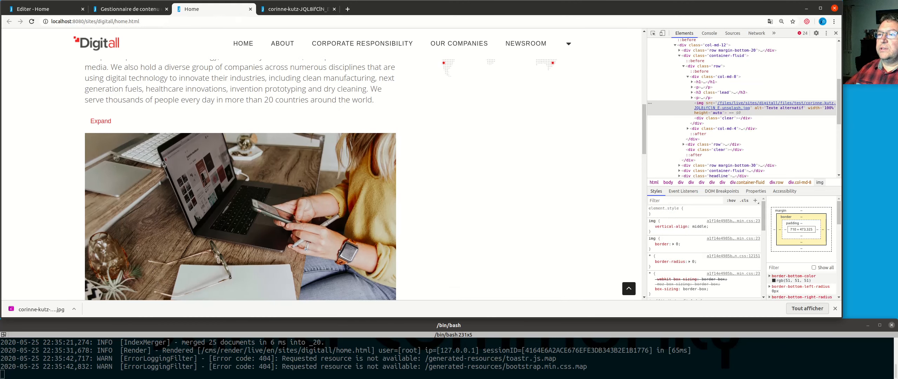
pyautogui.click(131, 9)
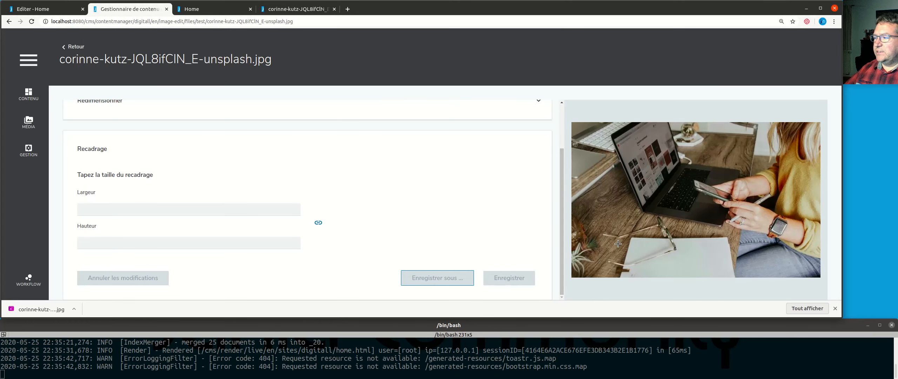
pyautogui.scroll(3, 347, 192)
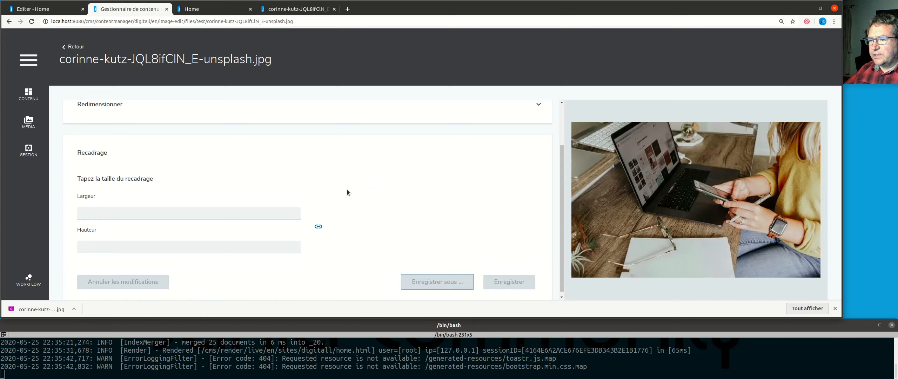
pyautogui.scroll(-3, 333, 192)
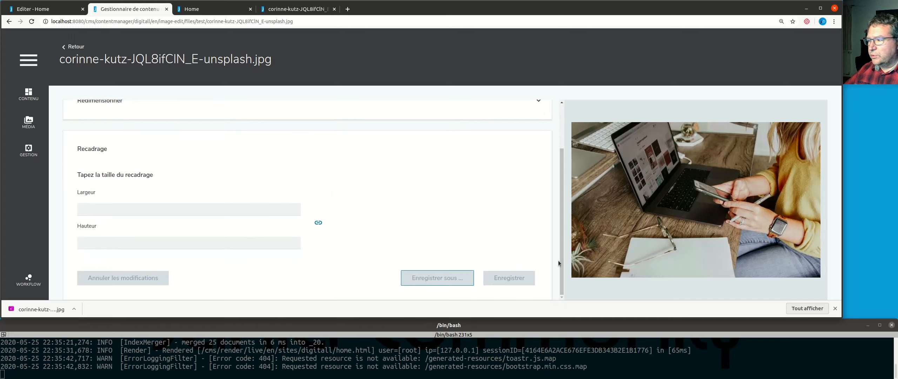
pyautogui.hotkey('ctrl', '-')
pyautogui.hotkey('ctrl', '-')
pyautogui.hotkey('ctrl', '-')
pyautogui.hotkey('ctrl', '-')
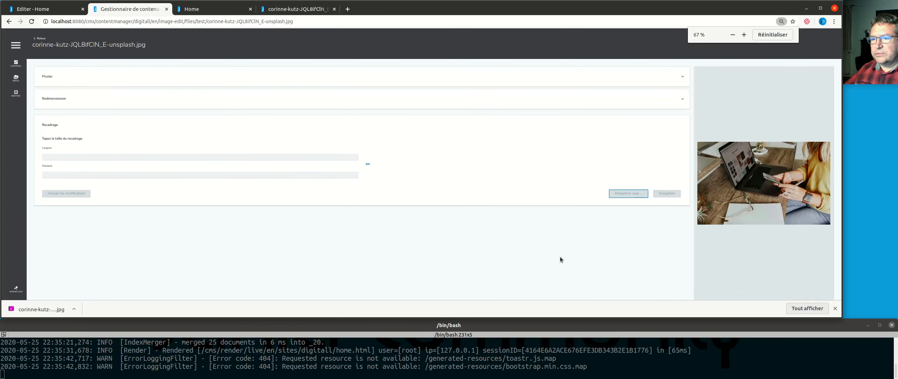
pyautogui.hotkey('ctrl', '+')
pyautogui.hotkey('ctrl', '+')
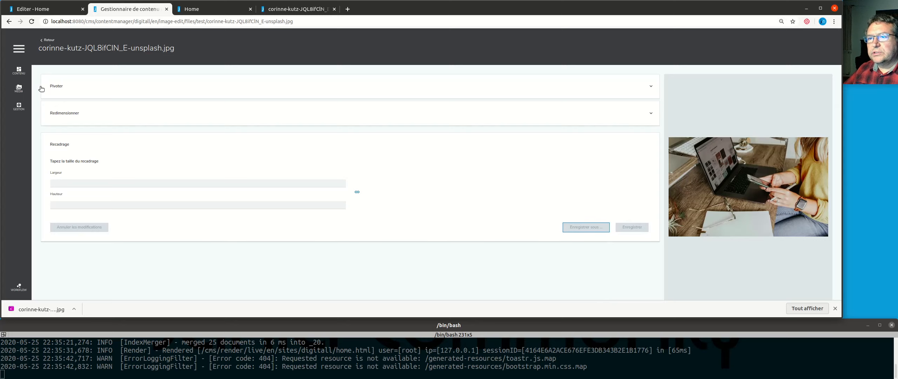
pyautogui.hotkey('ctrl', '+')
pyautogui.hotkey('ctrl', '+')
pyautogui.hotkey('ctrl', '+')
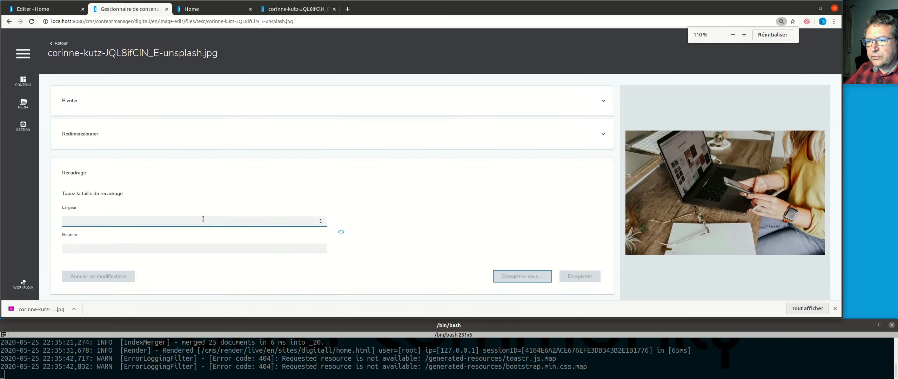
# Step: Open the test folder in the media manager and check the publication status of the cropped image
pyautogui.click(22, 111)
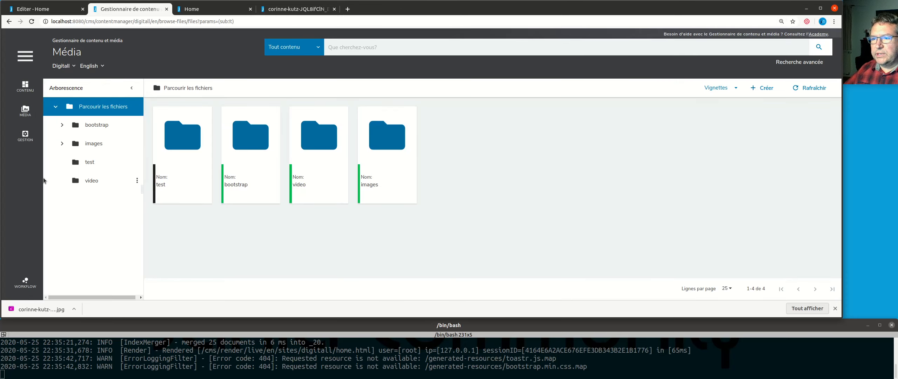
pyautogui.click(96, 162)
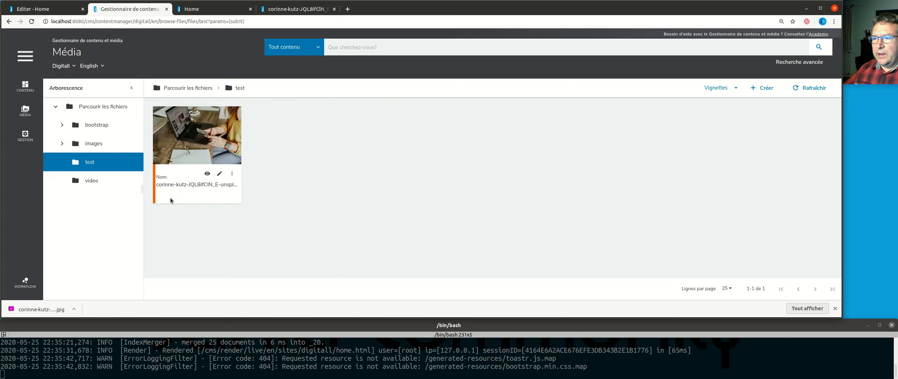
pyautogui.moveTo(157, 182)
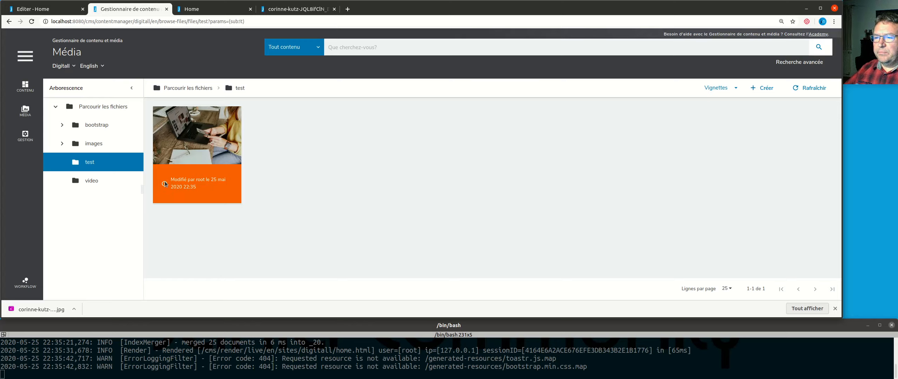
# Step: Compare the publication status of the files in images/backgrounds with that of the image in the test folder
pyautogui.click(61, 146)
pyautogui.click(99, 163)
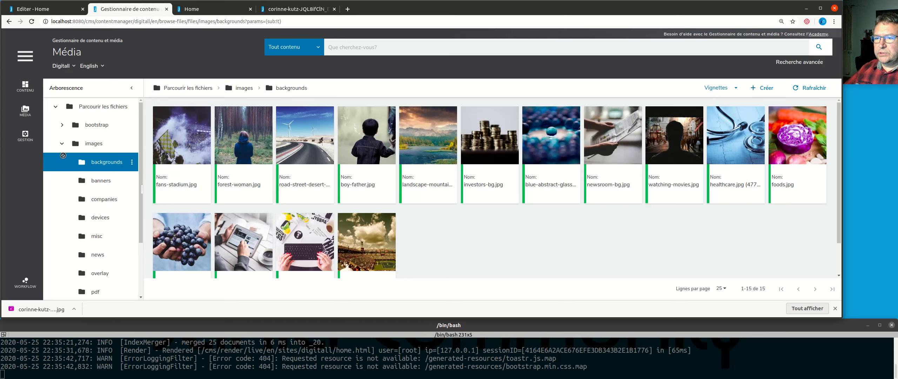
pyautogui.click(62, 144)
pyautogui.click(90, 162)
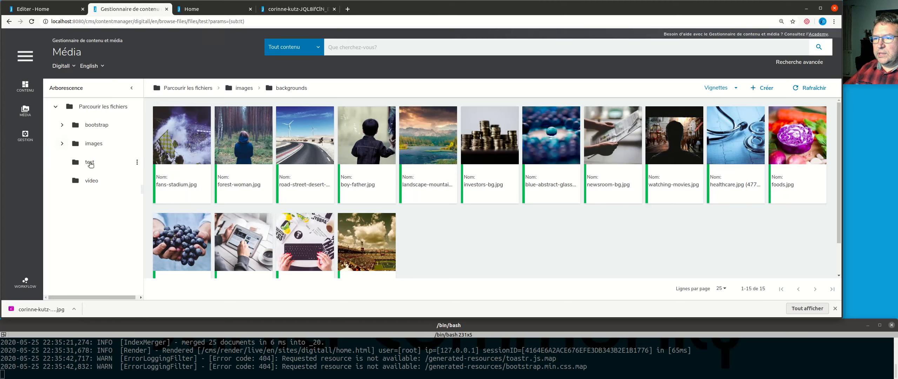
pyautogui.moveTo(154, 181)
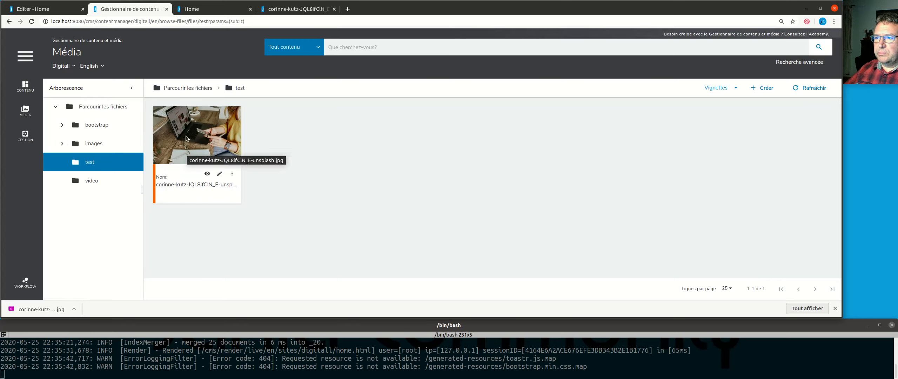
# Step: Try to publish the cropped image from the media manager's test folder
pyautogui.rightClick(187, 124)
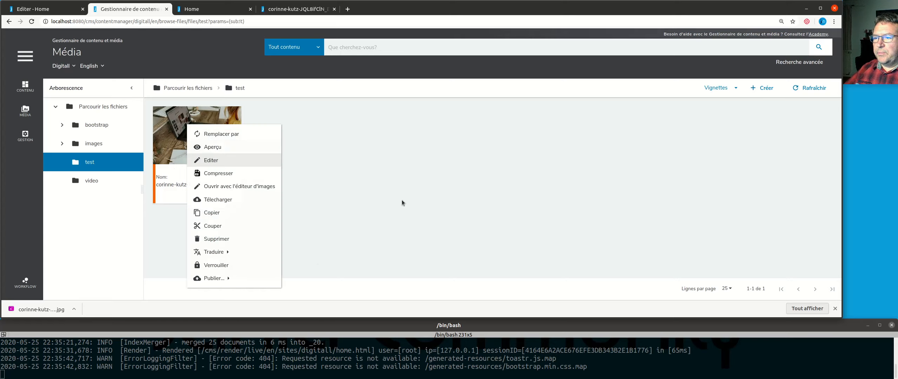
pyautogui.click(222, 280)
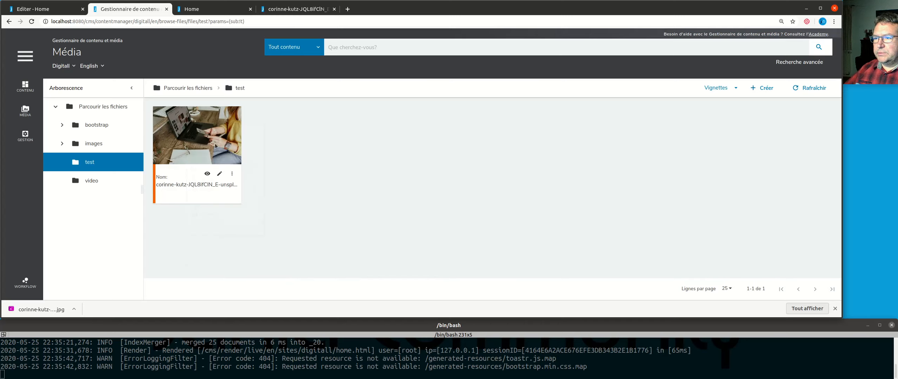
pyautogui.rightClick(216, 147)
pyautogui.moveTo(245, 290)
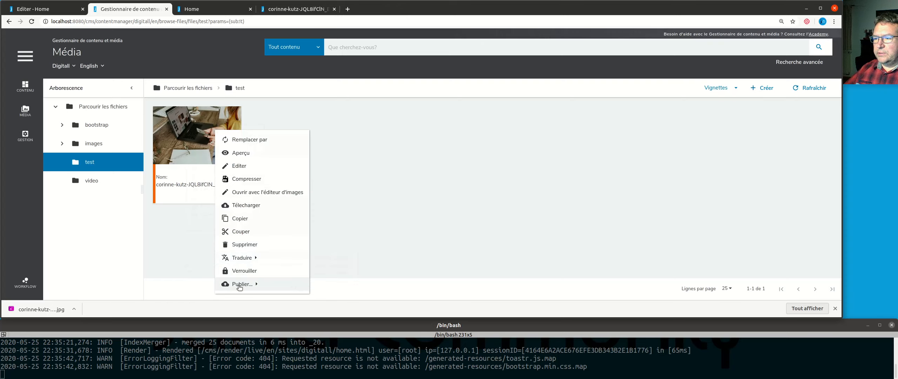
pyautogui.click(433, 223)
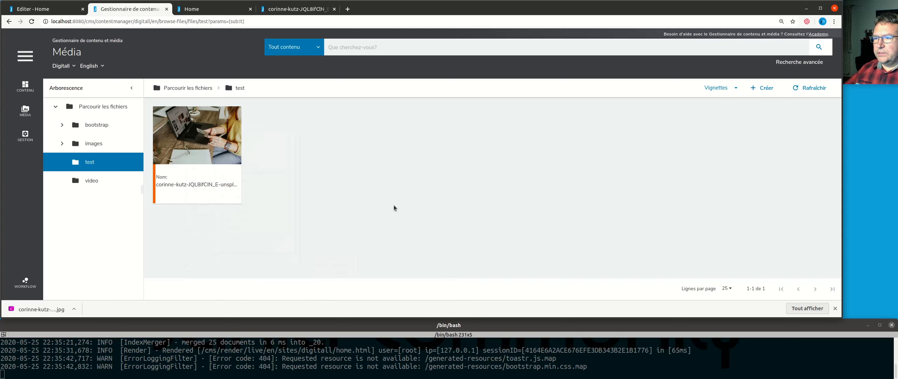
# Step: Switch from the media manager to the Digitall site's edit mode and show the site's files
pyautogui.click(24, 60)
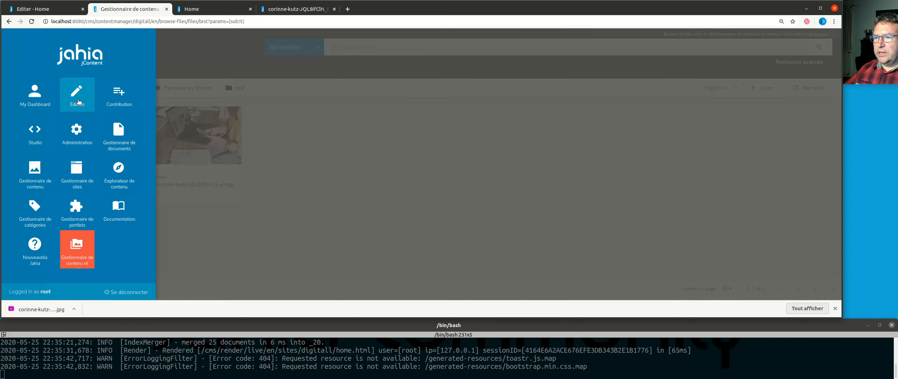
pyautogui.click(78, 101)
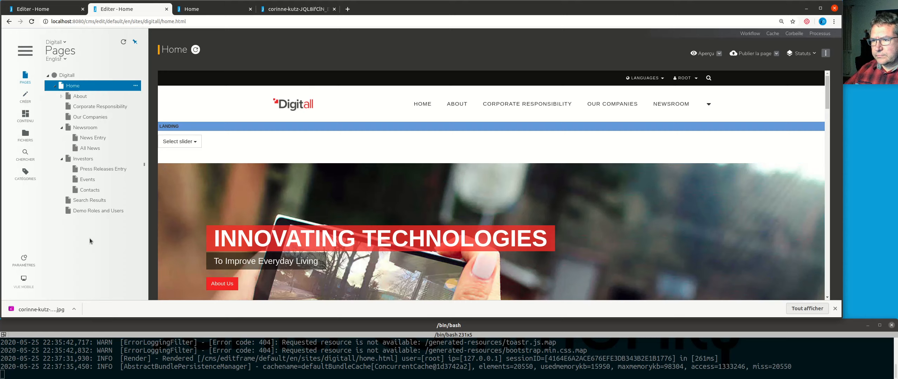
pyautogui.click(26, 135)
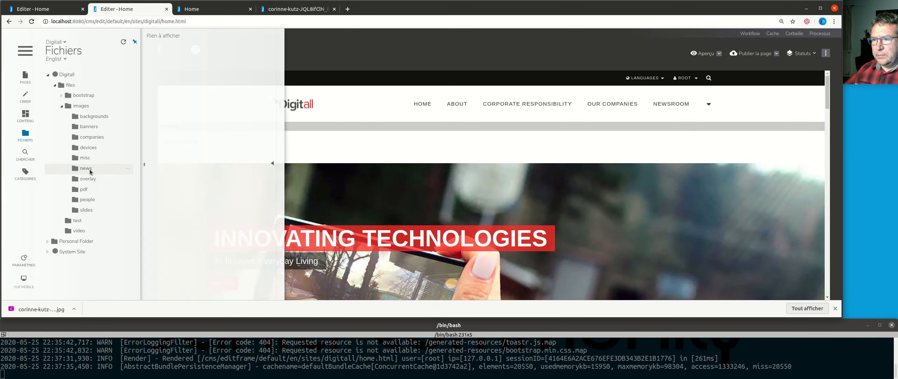
# Step: Publish the cropped image located in the site's files/test folder
pyautogui.click(61, 105)
pyautogui.click(77, 117)
pyautogui.rightClick(175, 66)
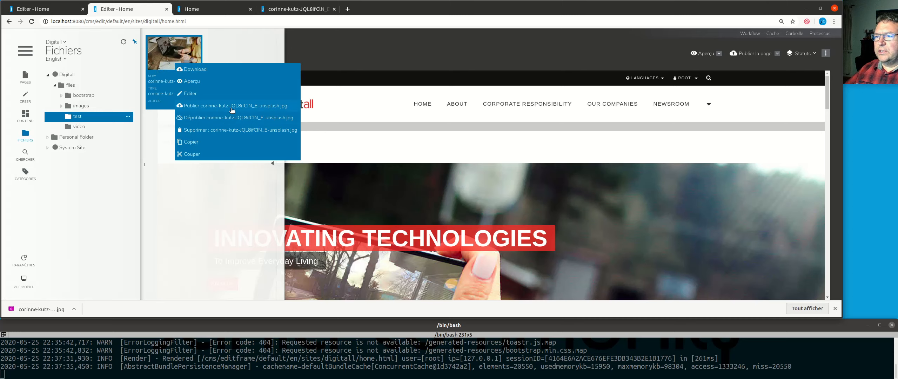
pyautogui.click(260, 108)
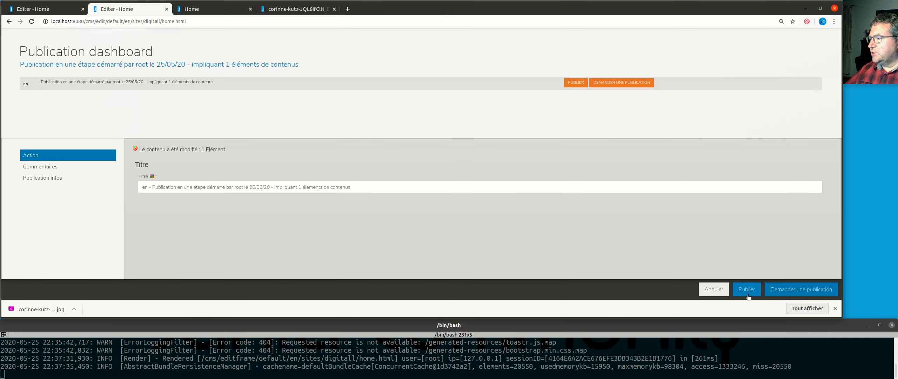
pyautogui.click(746, 291)
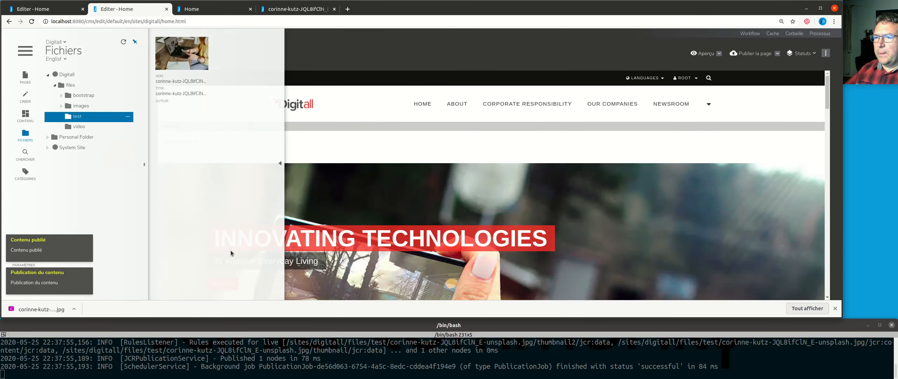
# Step: Check the live image at full size in its own browser tab, and reload it to get the published version
pyautogui.click(277, 9)
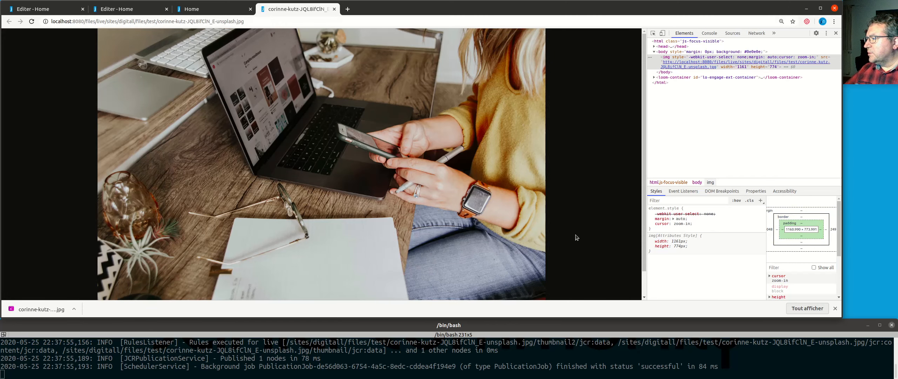
pyautogui.click(371, 193)
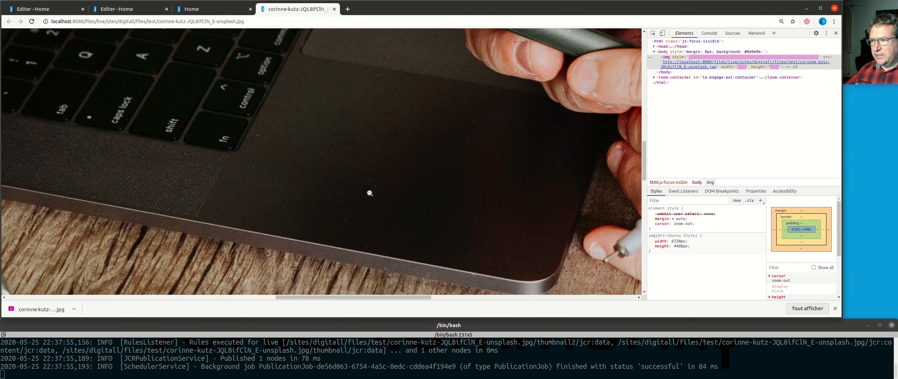
pyautogui.click(370, 194)
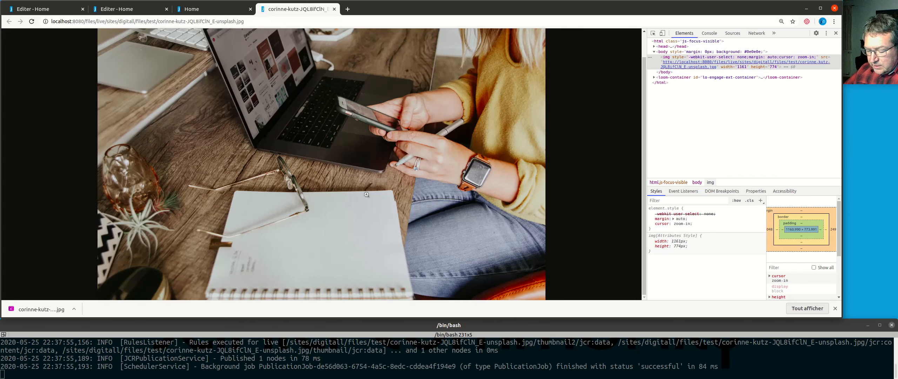
pyautogui.hotkey('ctrl', 'r')
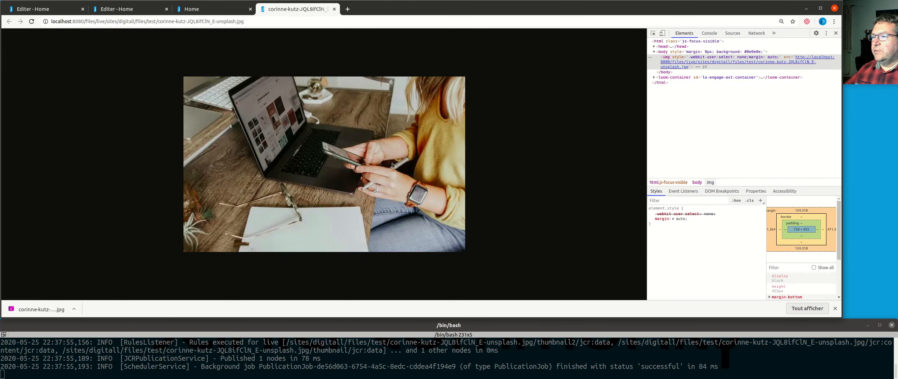
# Step: Inspect the reloaded live image's HTML element to read its dimensions
pyautogui.rightClick(295, 143)
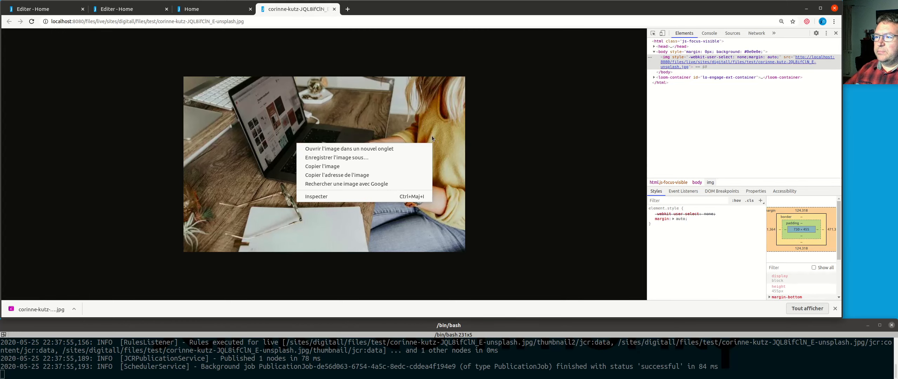
pyautogui.click(421, 129)
pyautogui.rightClick(367, 134)
pyautogui.click(407, 188)
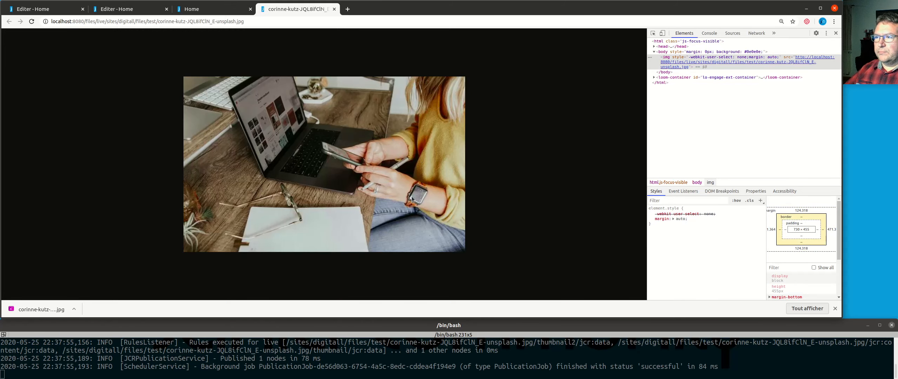
# Step: Compare the image on the live Home page with the reloaded live image file
pyautogui.click(214, 10)
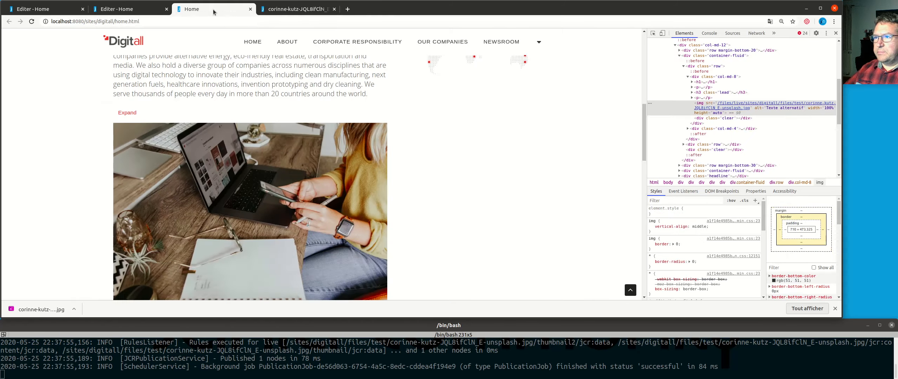
pyautogui.click(302, 11)
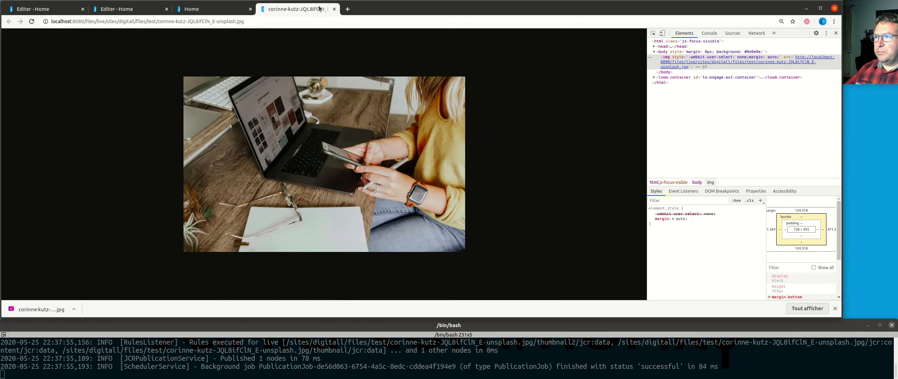
pyautogui.click(202, 10)
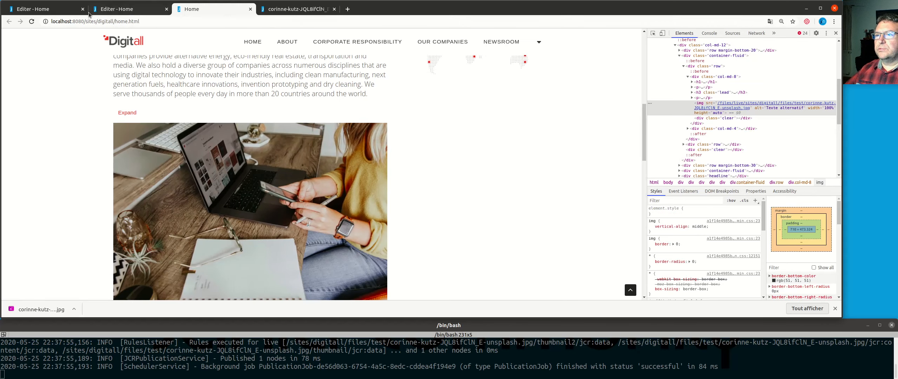
# Step: Return to the site's edit mode and open the News Entry page under Newsroom
pyautogui.click(136, 10)
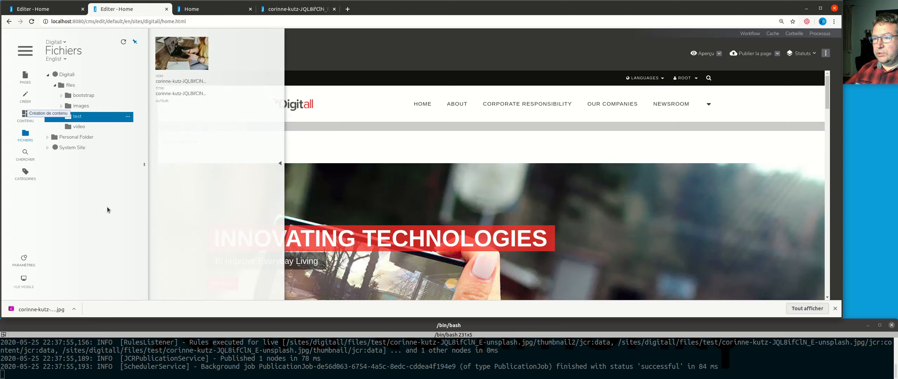
pyautogui.click(25, 77)
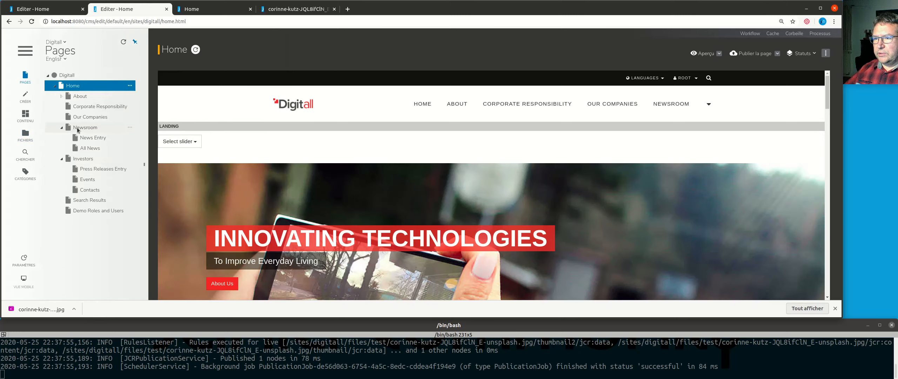
pyautogui.click(105, 138)
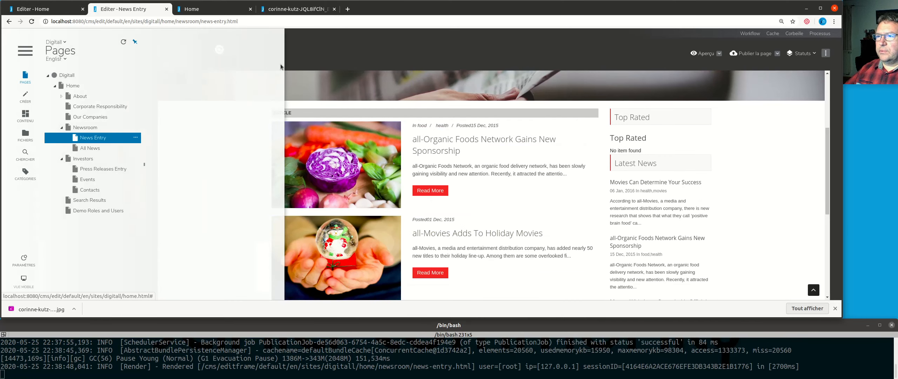
# Step: Add a new Actualité item to the News Entry page's article list with the title "Mon Actualité"
pyautogui.click(135, 42)
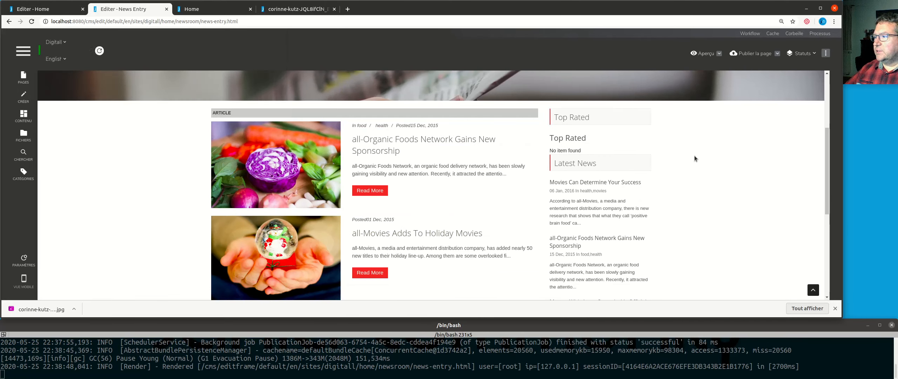
pyautogui.scroll(-5, 367, 191)
pyautogui.scroll(-2, 367, 190)
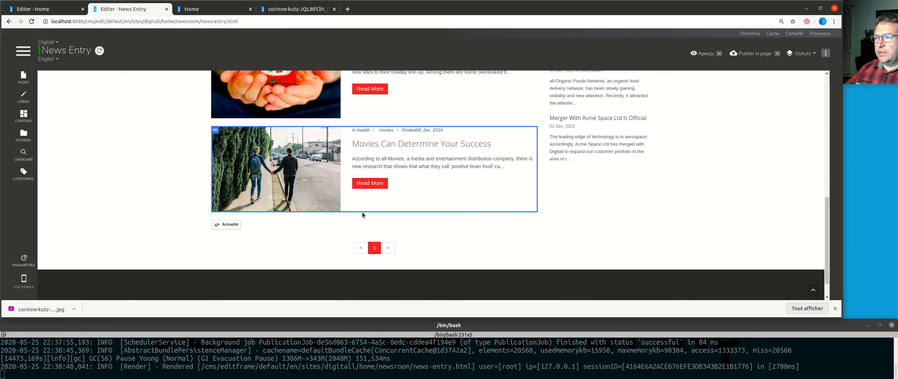
pyautogui.click(223, 225)
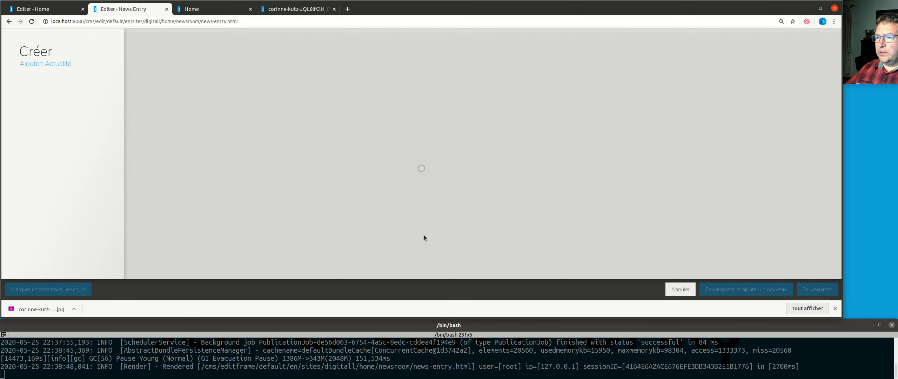
pyautogui.write('Mon Actualité')
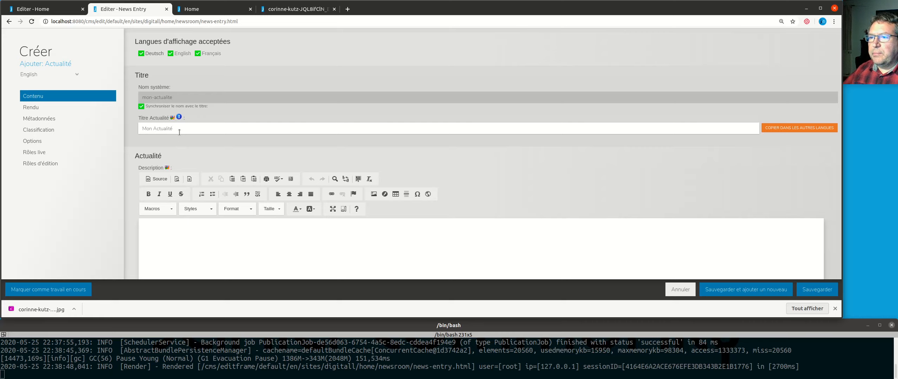
# Step: Enter "Ceci est une actualité" as the news item's description
pyautogui.scroll(-2, 346, 132)
pyautogui.click(239, 212)
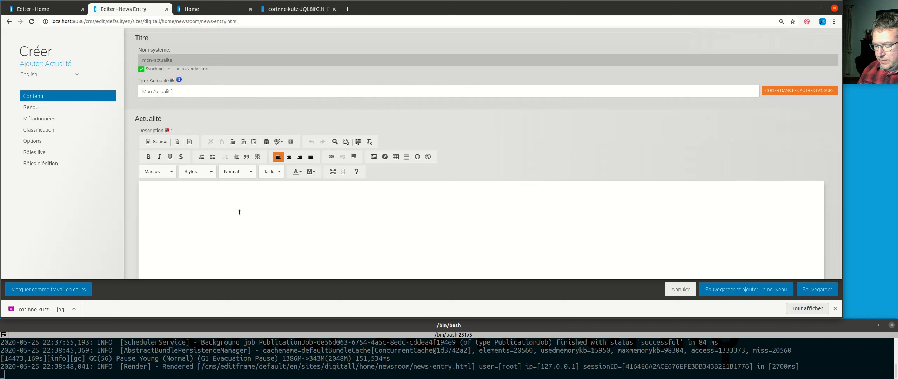
pyautogui.write('Ceci est')
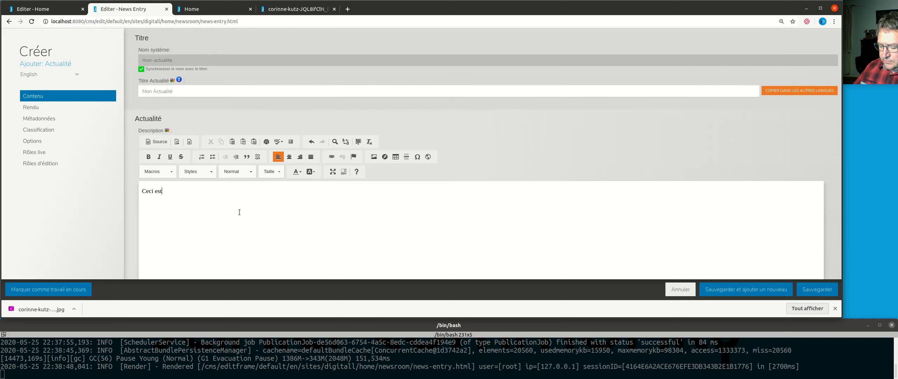
pyautogui.write(' une actualité')
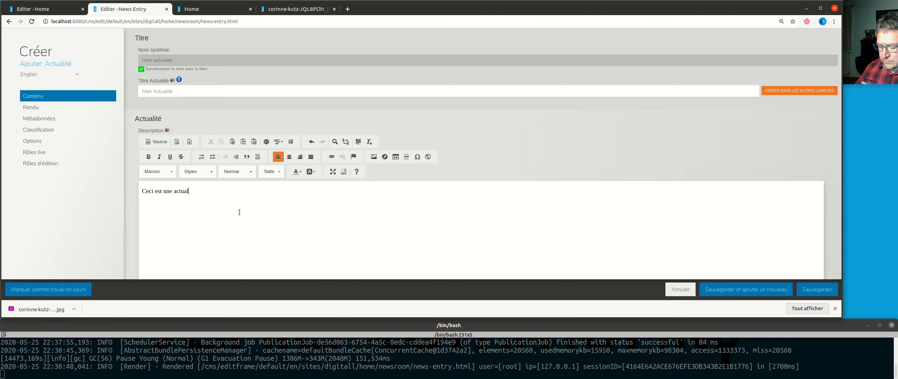
# Step: Assign the Unsplash JPG from the test folder as the news item's image and save the new item
pyautogui.scroll(-7, 239, 212)
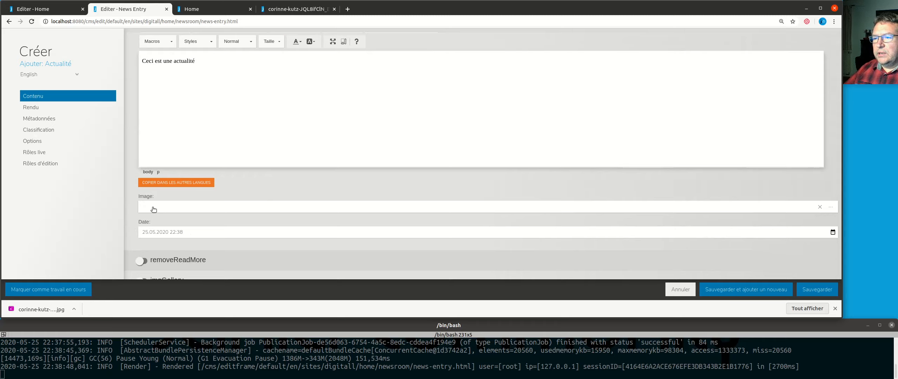
pyautogui.click(562, 211)
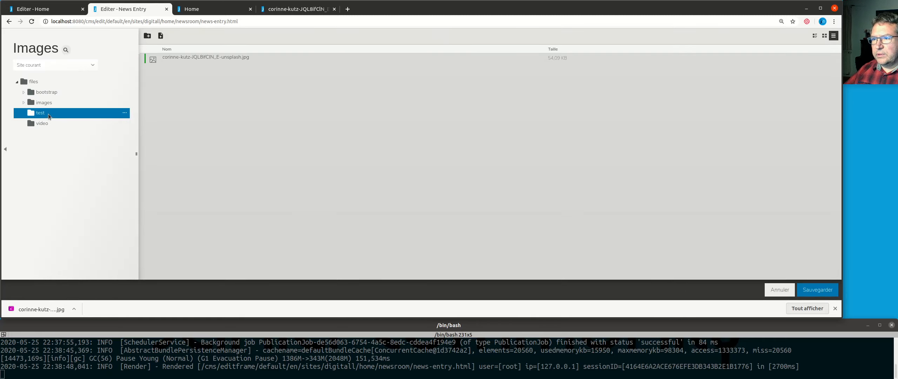
pyautogui.click(195, 58)
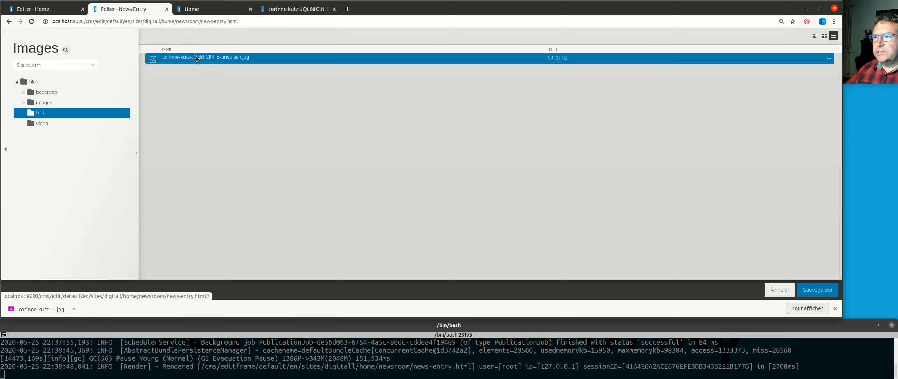
pyautogui.click(818, 290)
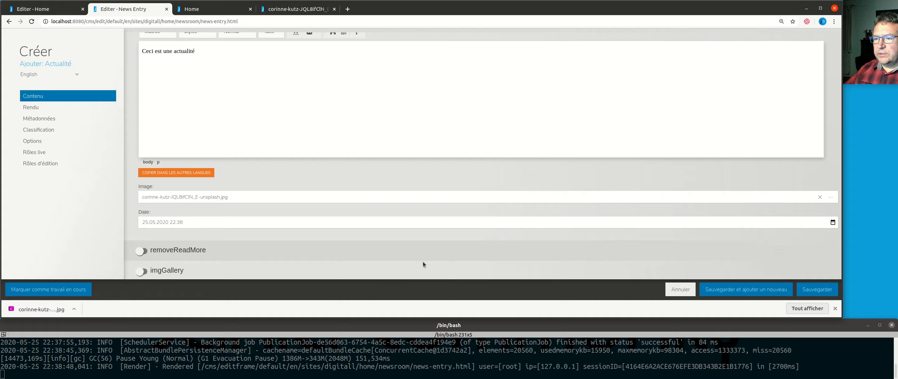
pyautogui.scroll(4, 423, 265)
pyautogui.scroll(2, 308, 173)
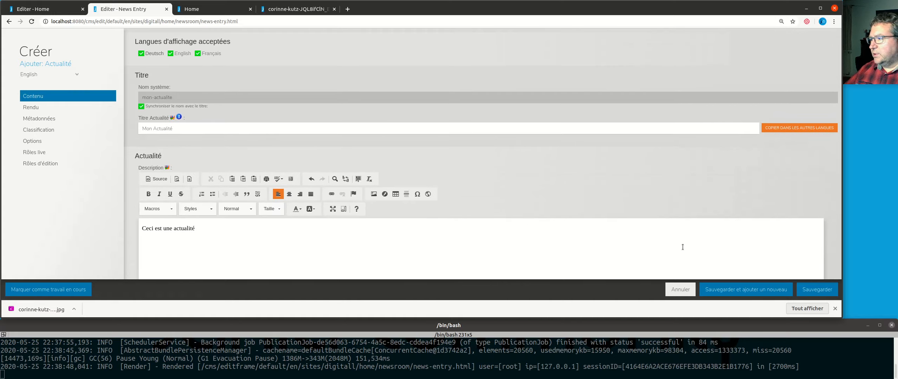
pyautogui.click(815, 291)
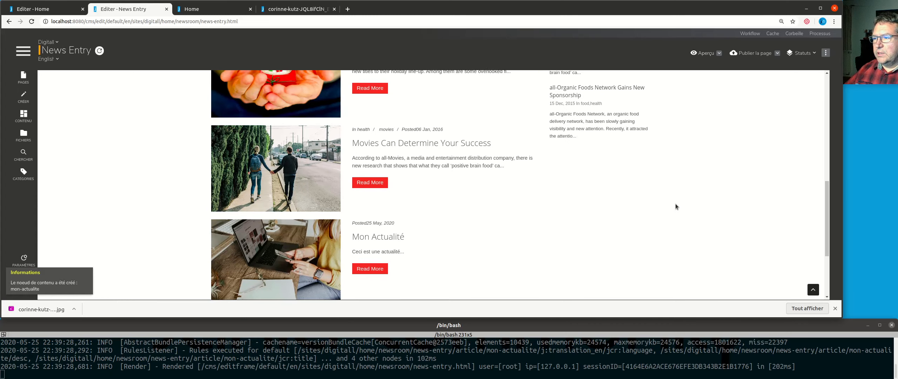
# Step: Try to publish the Mon Actualité news item in all languages, and decline to continue
pyautogui.scroll(-3, 336, 230)
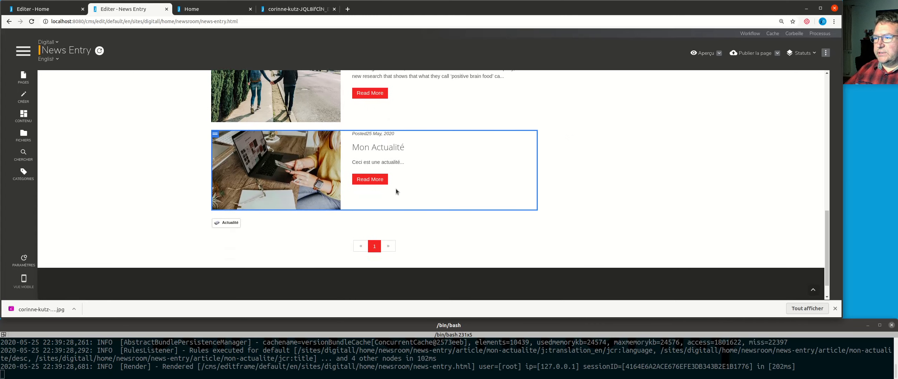
pyautogui.rightClick(443, 153)
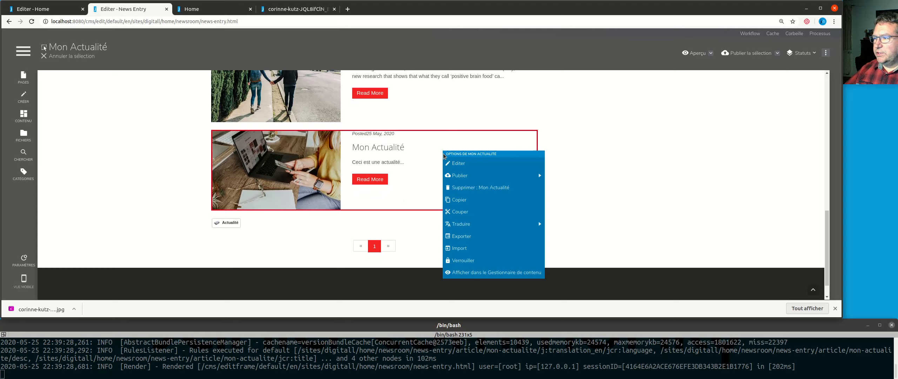
pyautogui.moveTo(497, 179)
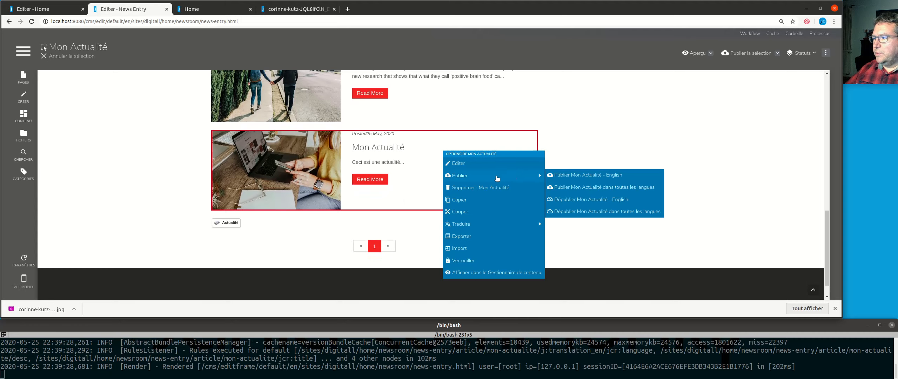
pyautogui.click(597, 188)
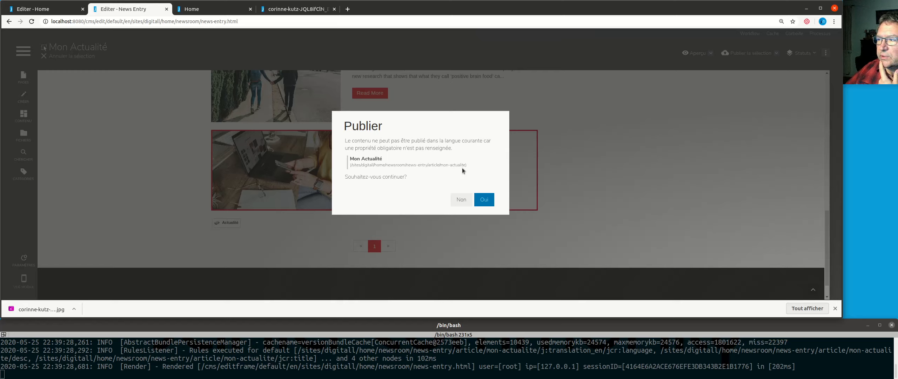
pyautogui.moveTo(440, 164); pyautogui.dragTo(467, 165)
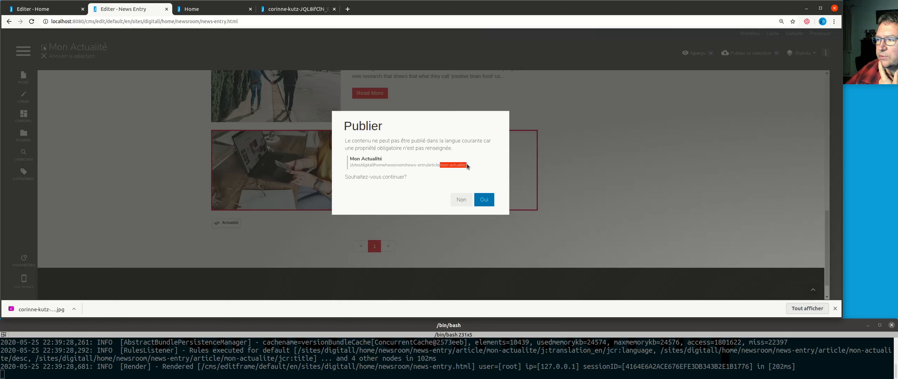
pyautogui.click(402, 191)
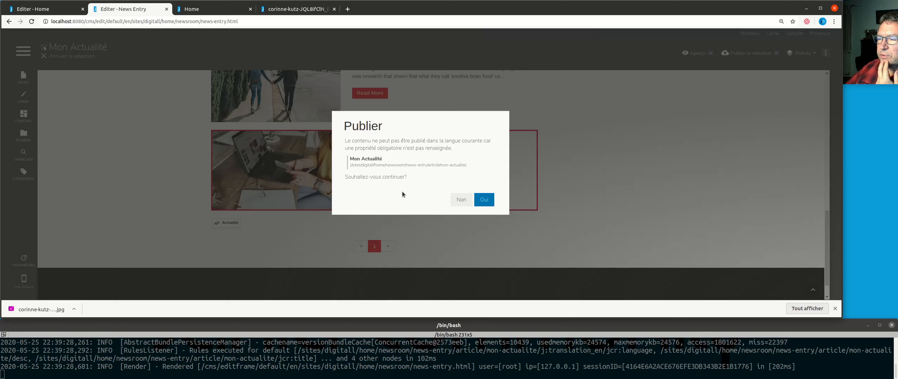
pyautogui.click(461, 202)
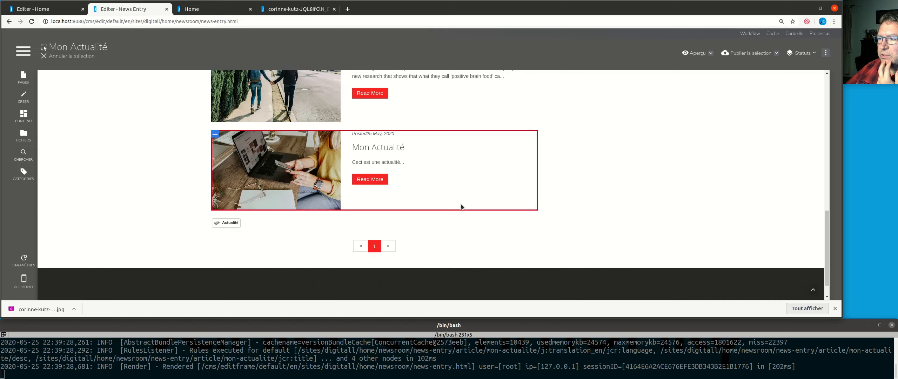
# Step: Open Mon Actualité for editing and copy its title to the other languages
pyautogui.rightClick(453, 195)
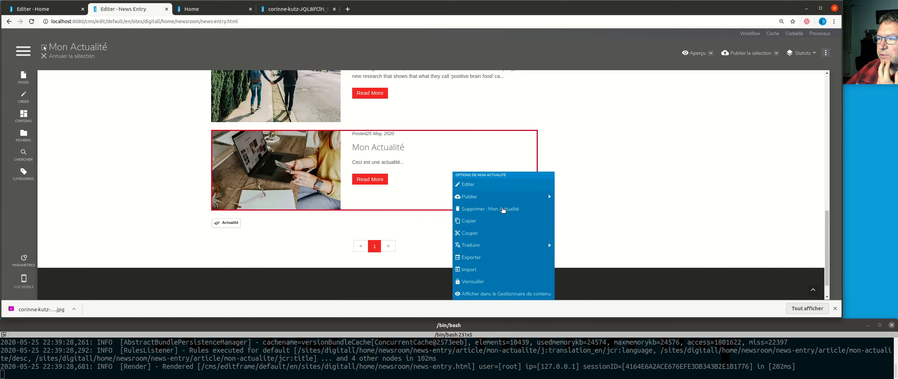
pyautogui.click(489, 183)
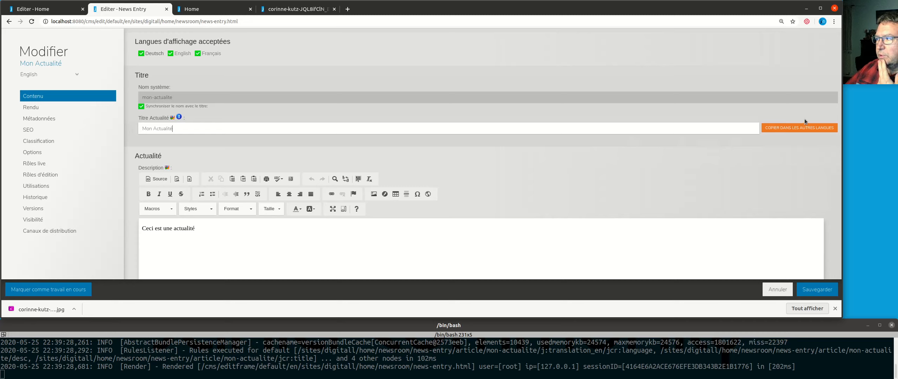
pyautogui.click(797, 128)
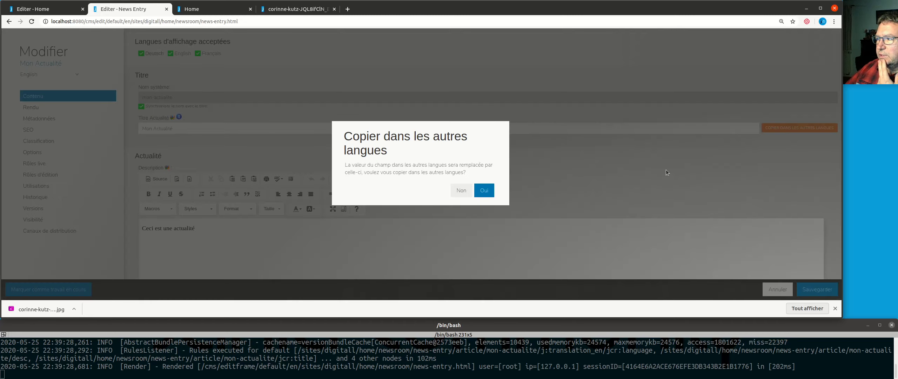
pyautogui.click(486, 191)
# Step: Copy the news item's description to the other languages and save the changes
pyautogui.scroll(-3, 742, 167)
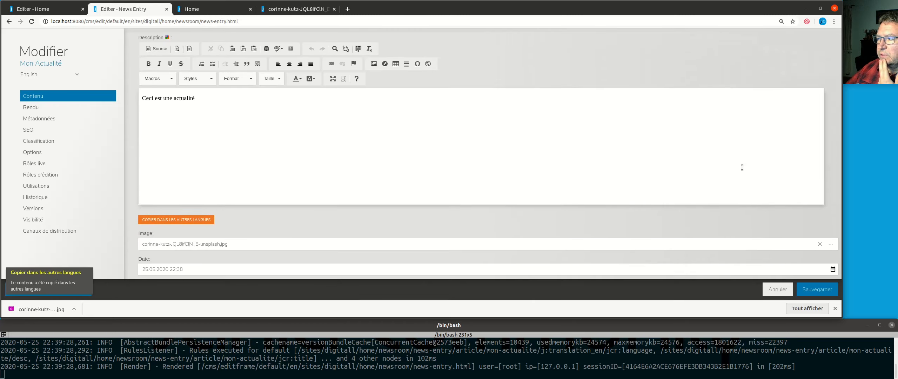
pyautogui.click(187, 219)
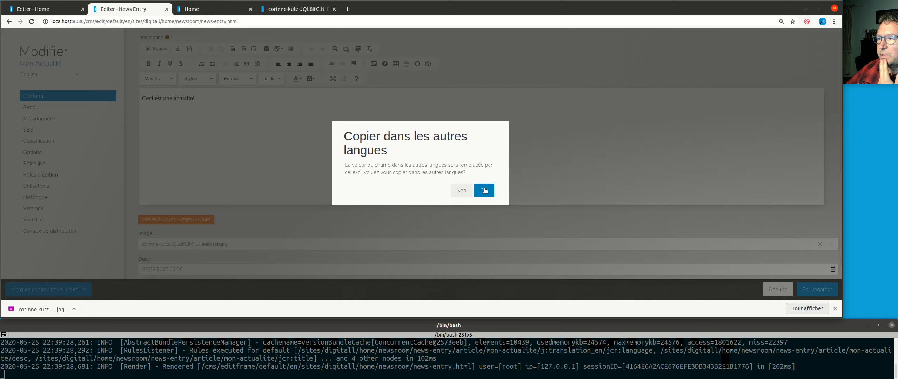
pyautogui.click(486, 191)
pyautogui.scroll(-3, 472, 211)
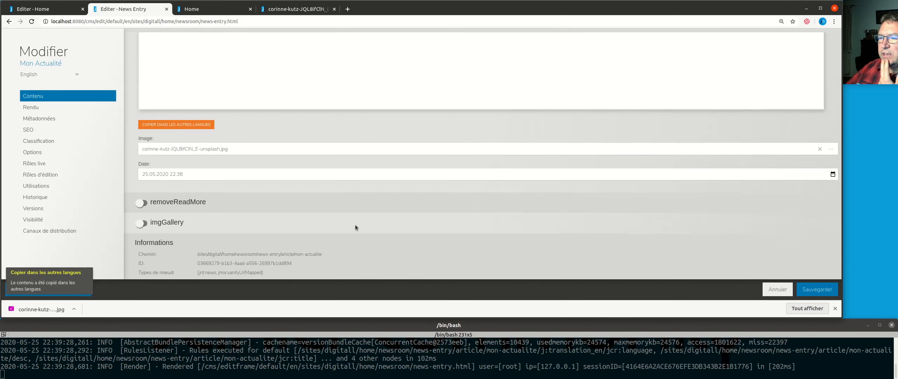
pyautogui.scroll(-1, 355, 225)
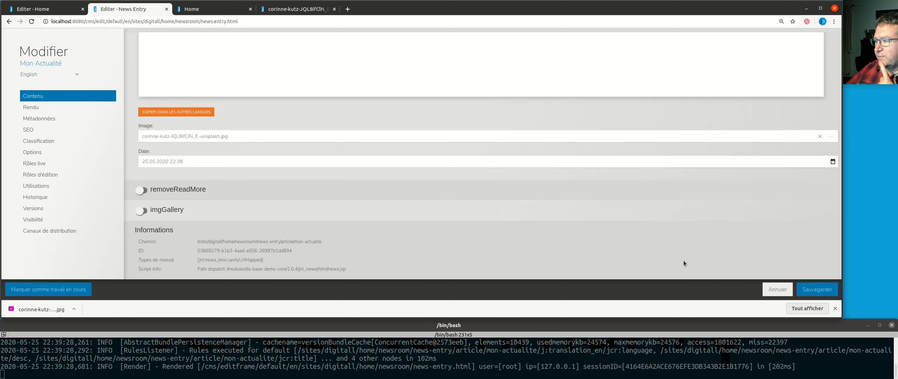
pyautogui.click(810, 290)
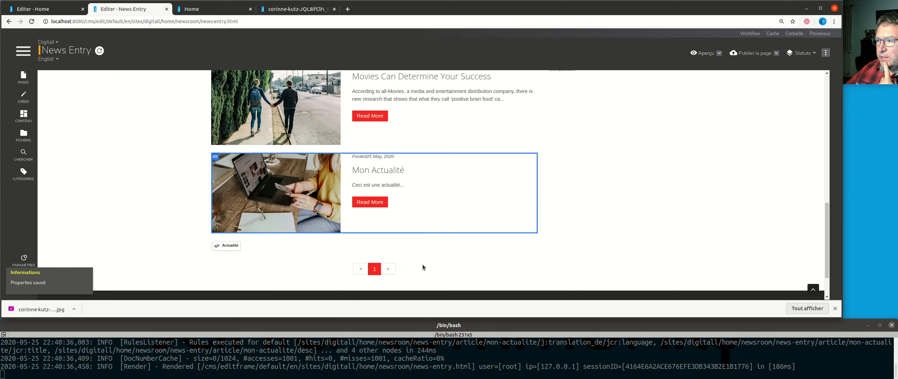
# Step: Publish Mon Actualité in all languages at once, and look over the articles and Latest News on the News Entry page
pyautogui.rightClick(417, 188)
pyautogui.moveTo(478, 197)
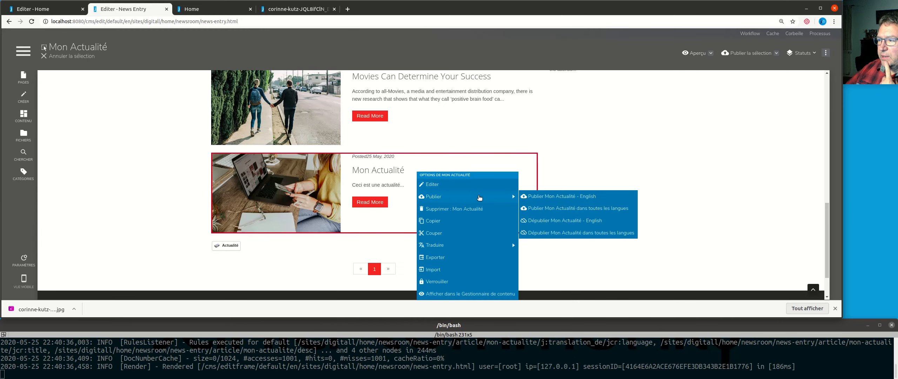
pyautogui.click(543, 210)
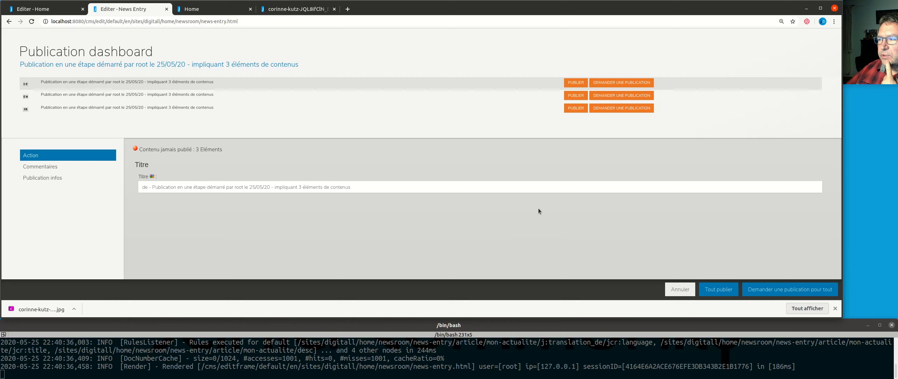
pyautogui.click(720, 290)
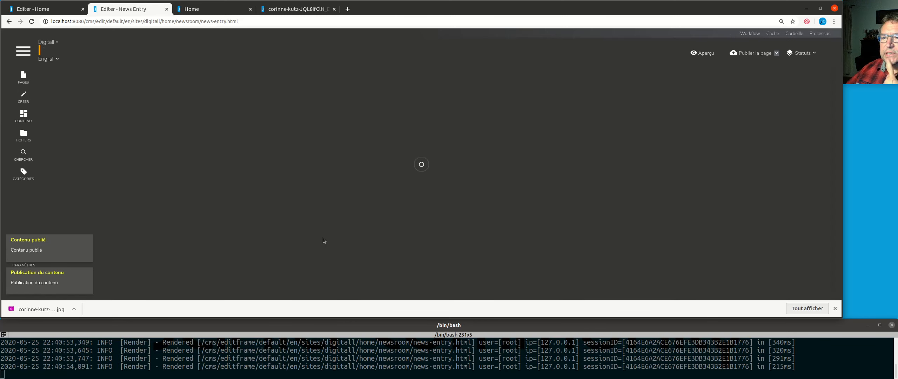
pyautogui.scroll(-5, 669, 216)
pyautogui.scroll(5, 664, 226)
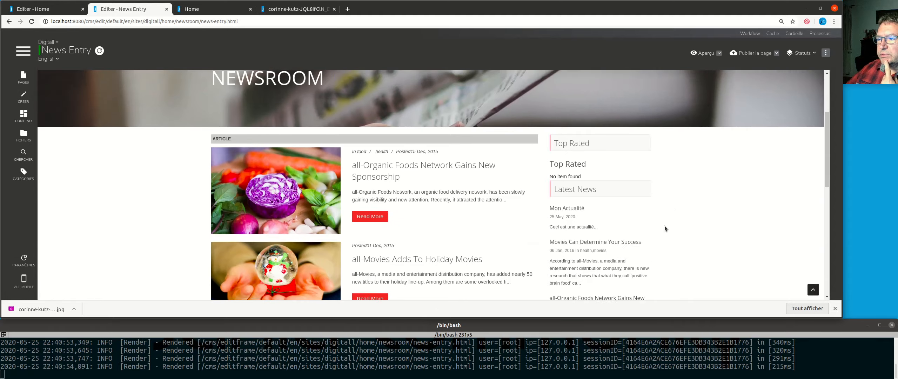
pyautogui.scroll(-4, 665, 226)
pyautogui.scroll(-5, 665, 226)
pyautogui.scroll(5, 665, 226)
pyautogui.scroll(4, 664, 226)
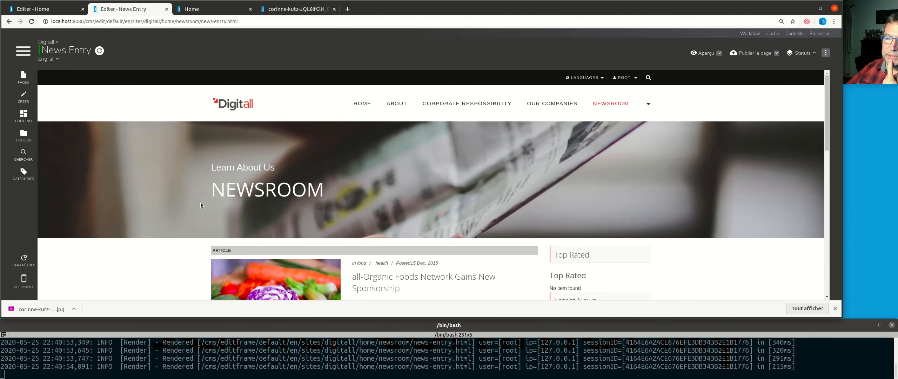